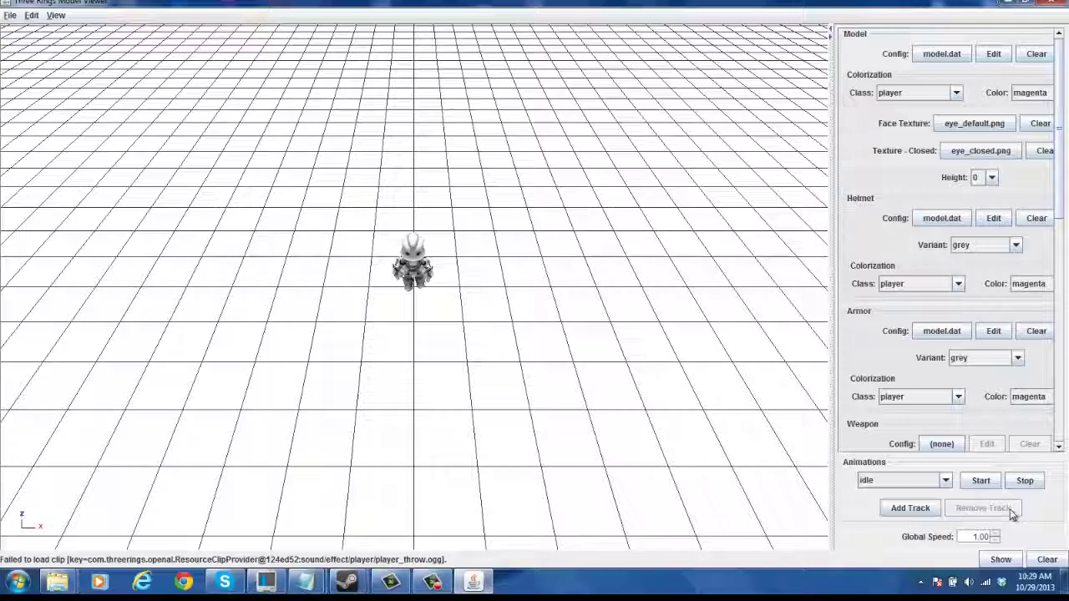
Step: Stop the idle animation and frame the grey knight model close up from a lower angle
{"action": "left_click", "coordinate": [1025, 482]}
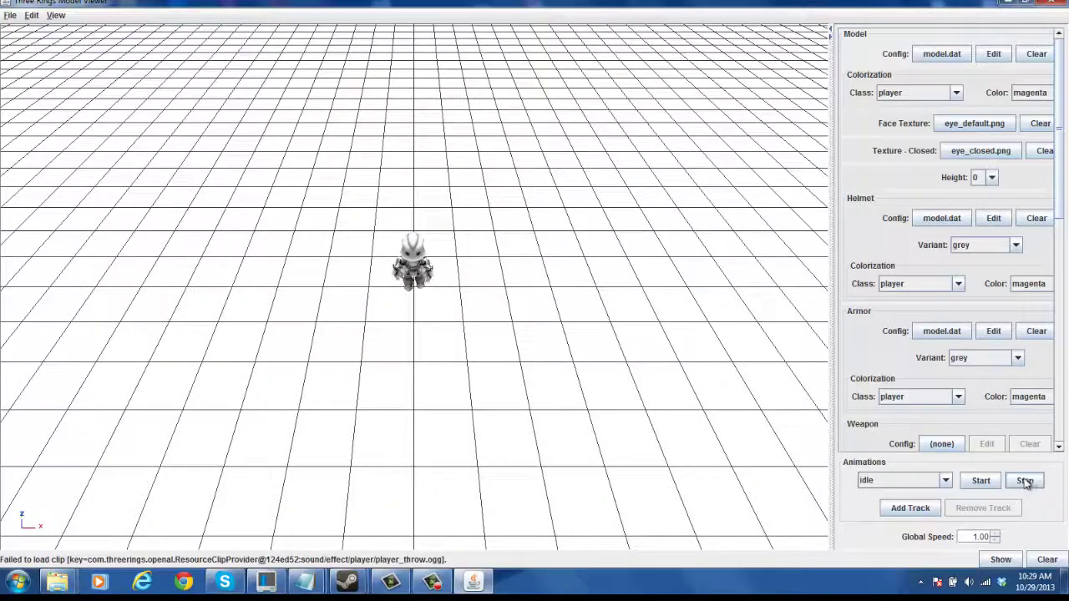
{"action": "left_click_drag", "start_coordinate": [692, 526], "coordinate": [678, 470]}
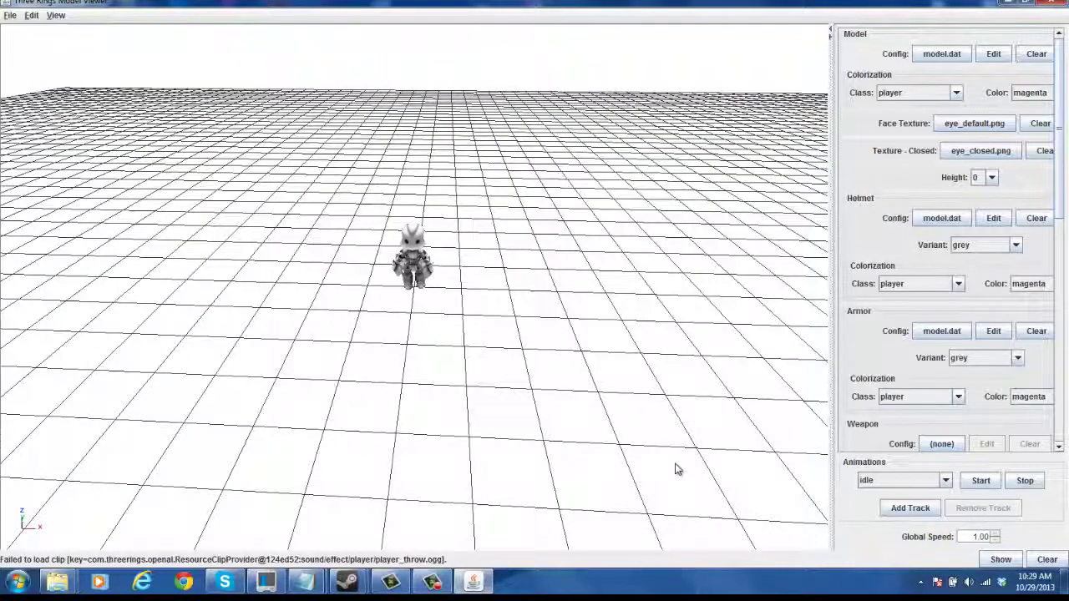
{"action": "scroll", "coordinate": [676, 469], "scroll_direction": "up", "scroll_amount": 3}
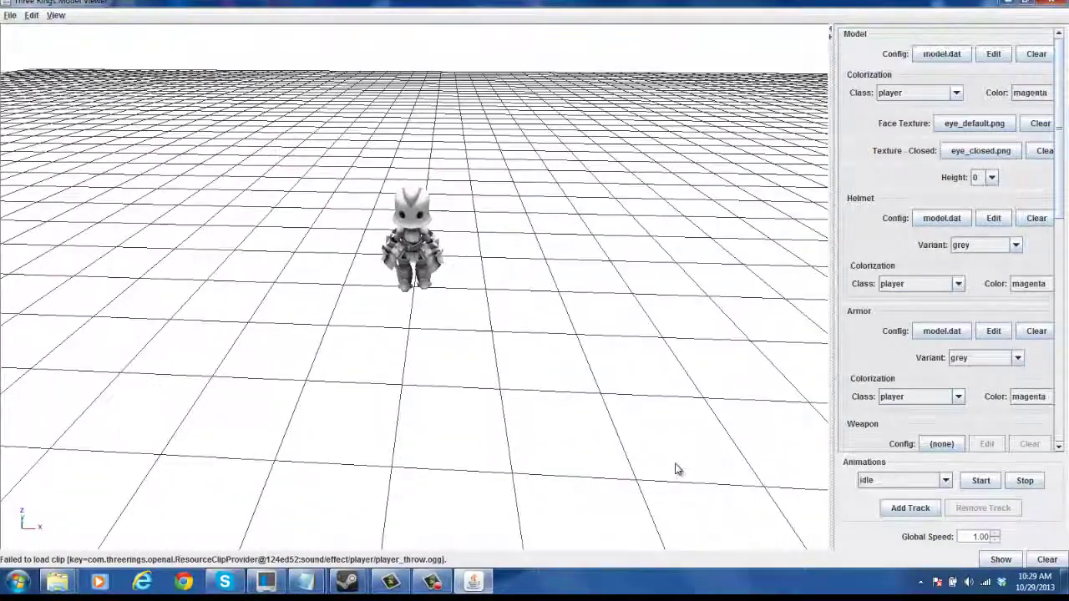
{"action": "scroll", "coordinate": [676, 469], "scroll_direction": "up", "scroll_amount": 2}
{"action": "scroll", "coordinate": [596, 420], "scroll_direction": "up", "scroll_amount": 2}
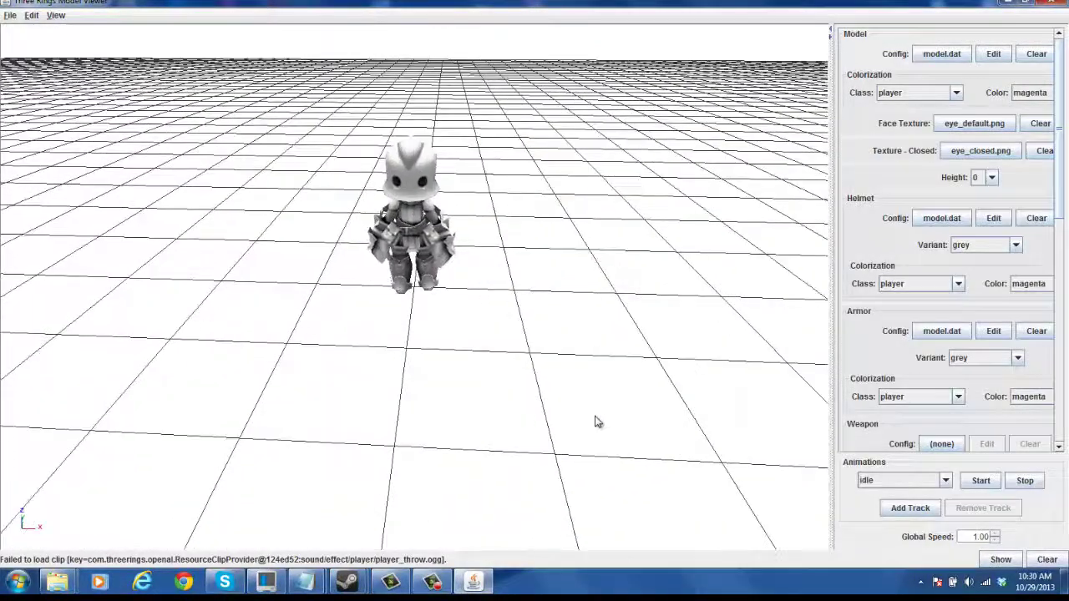
{"action": "scroll", "coordinate": [595, 426], "scroll_direction": "up", "scroll_amount": 3}
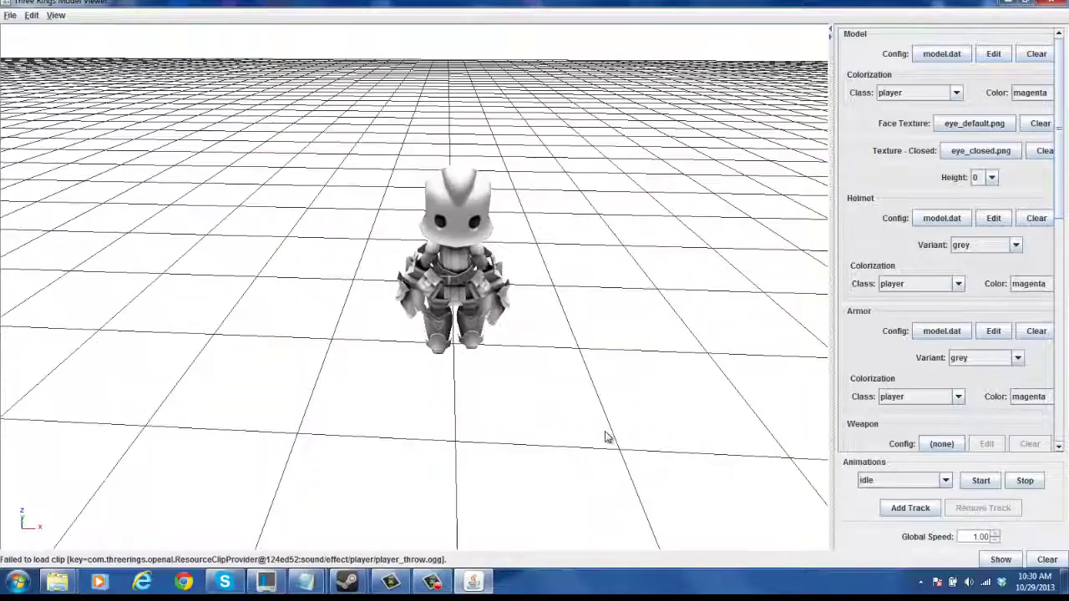
{"action": "right_click_drag", "start_coordinate": [605, 454], "coordinate": [601, 468]}
{"action": "left_click_drag", "start_coordinate": [601, 468], "coordinate": [601, 418]}
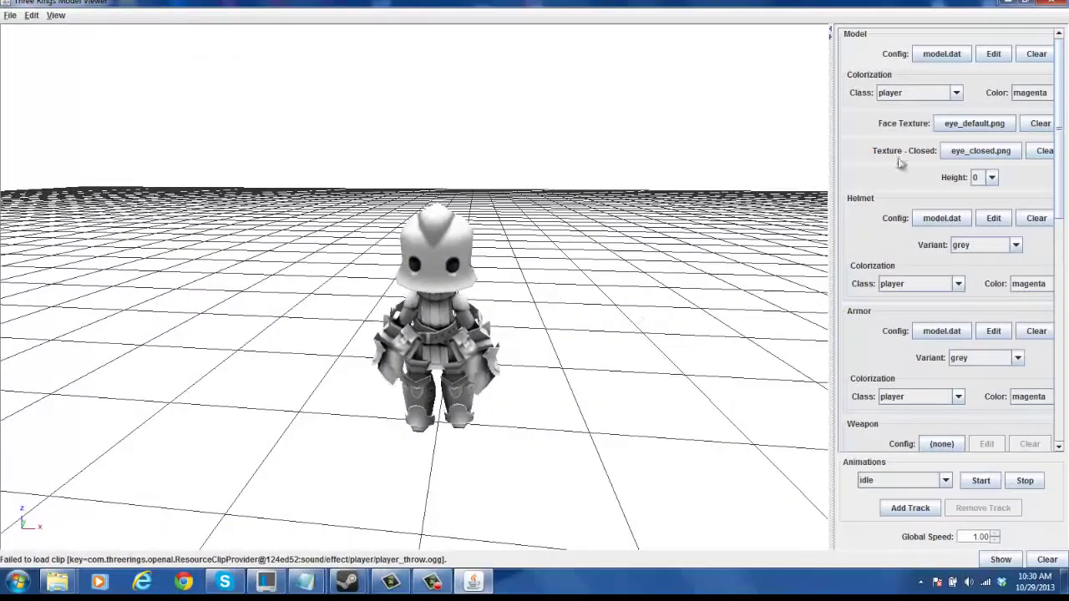
Step: Clear the loaded knight model and open Preferences, placing its window clear of the viewport's centre
{"action": "left_click", "coordinate": [1036, 59]}
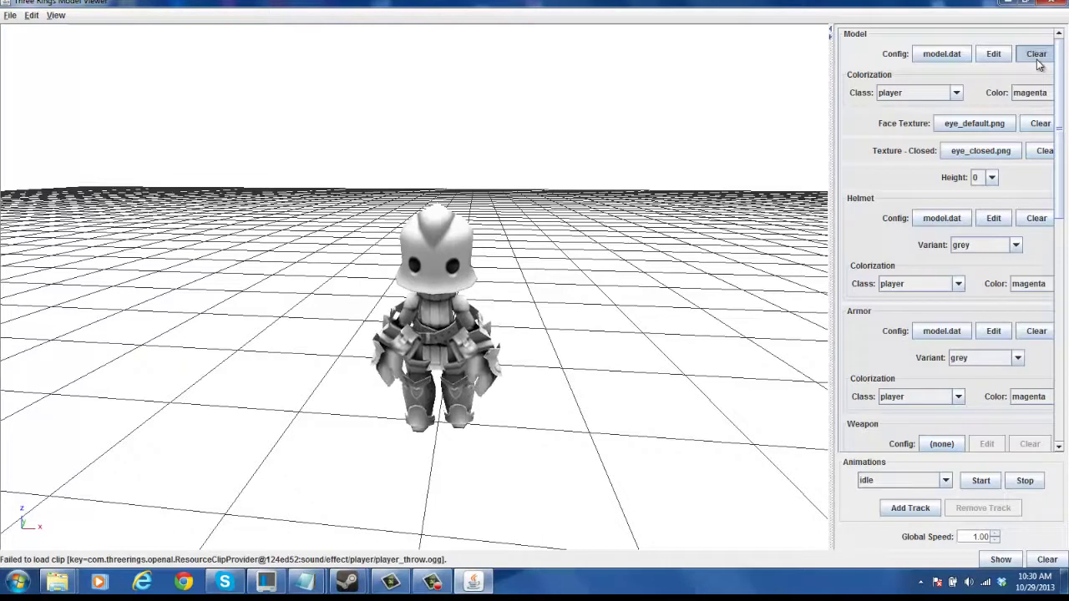
{"action": "left_click", "coordinate": [32, 15]}
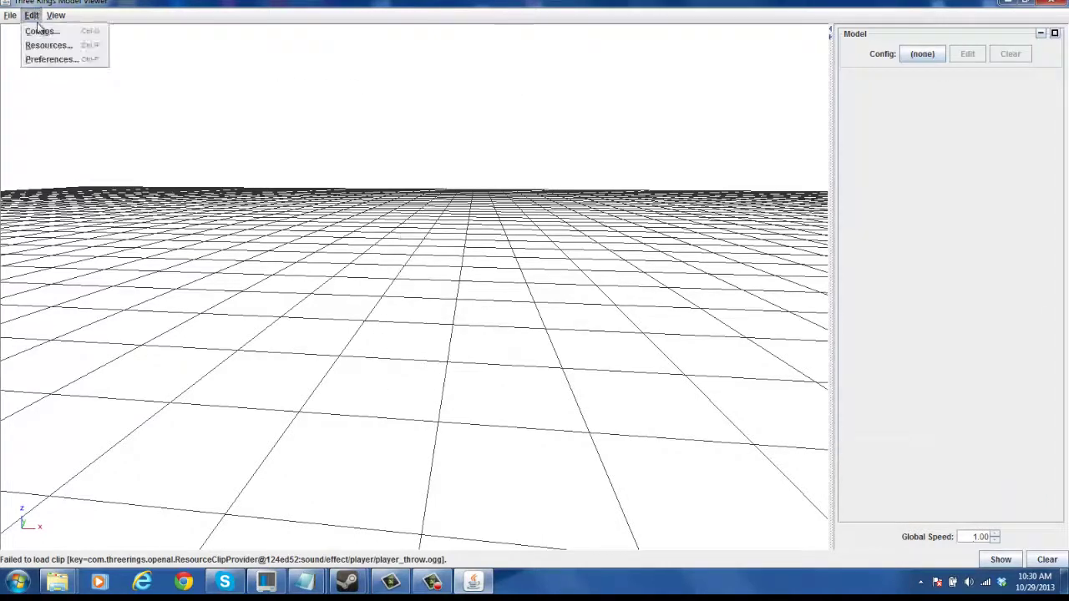
{"action": "left_click", "coordinate": [47, 60]}
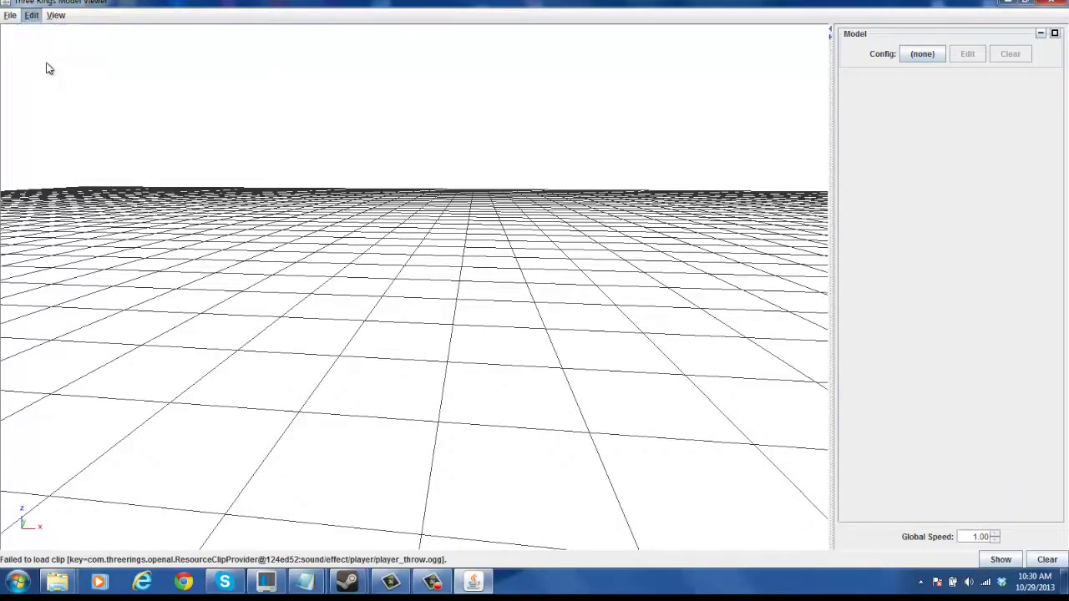
{"action": "left_click_drag", "start_coordinate": [419, 165], "coordinate": [995, 305]}
{"action": "left_click_drag", "start_coordinate": [903, 287], "coordinate": [775, 15]}
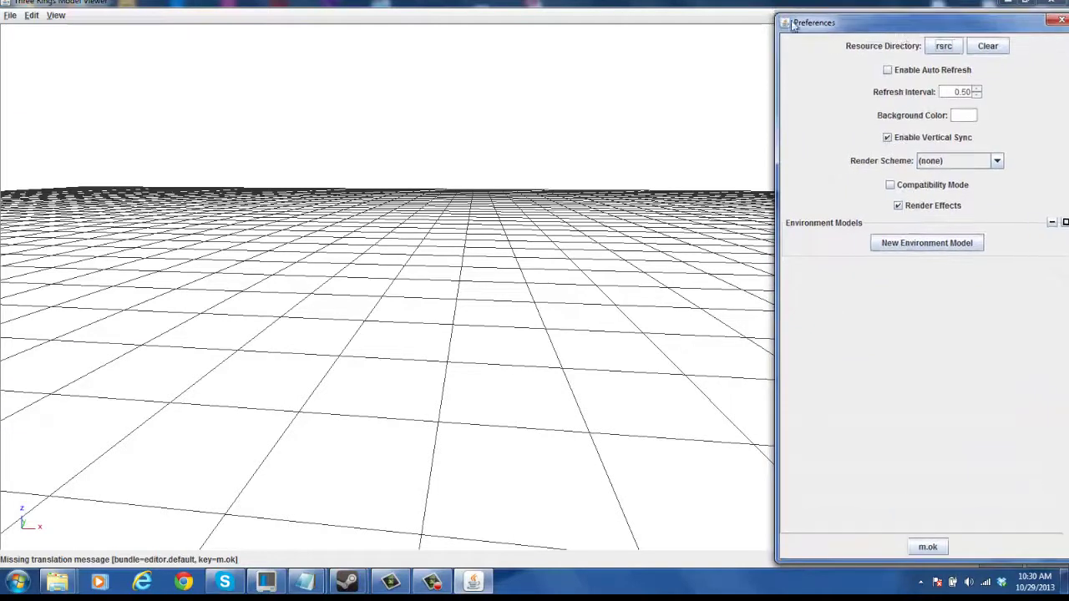
{"action": "left_click_drag", "start_coordinate": [908, 31], "coordinate": [876, 26]}
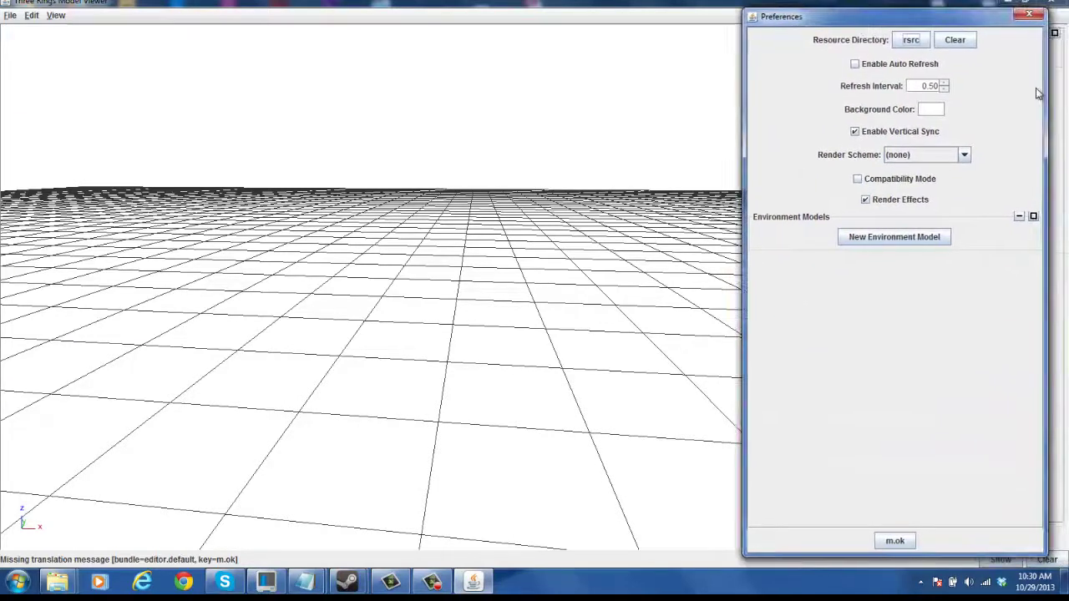
Step: Add a new environment model and load Example Solotron from the Example folder, showing all file types
{"action": "left_click", "coordinate": [911, 236]}
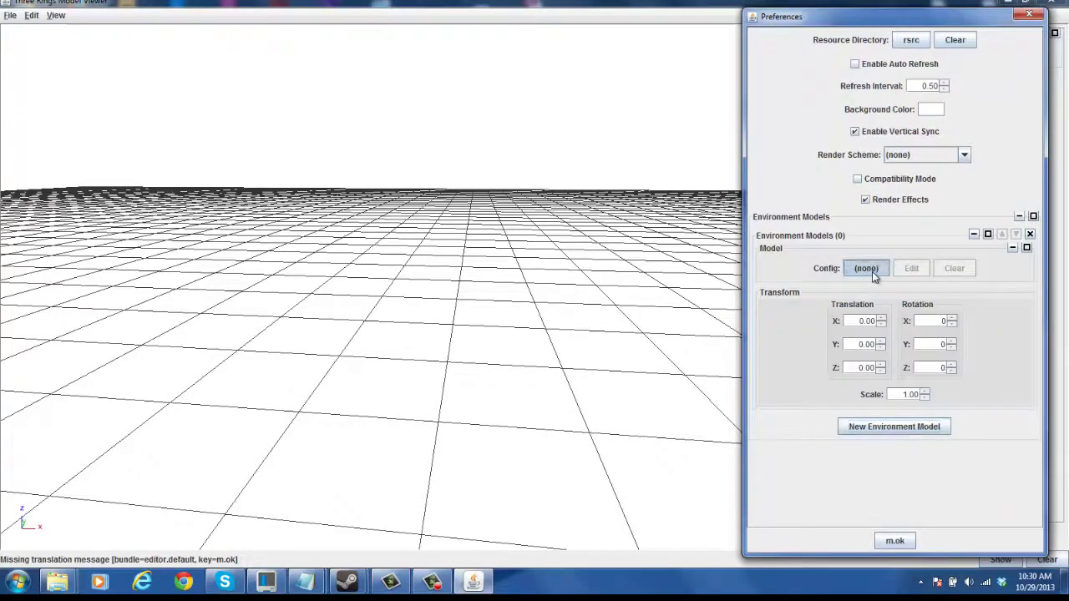
{"action": "left_click", "coordinate": [872, 271]}
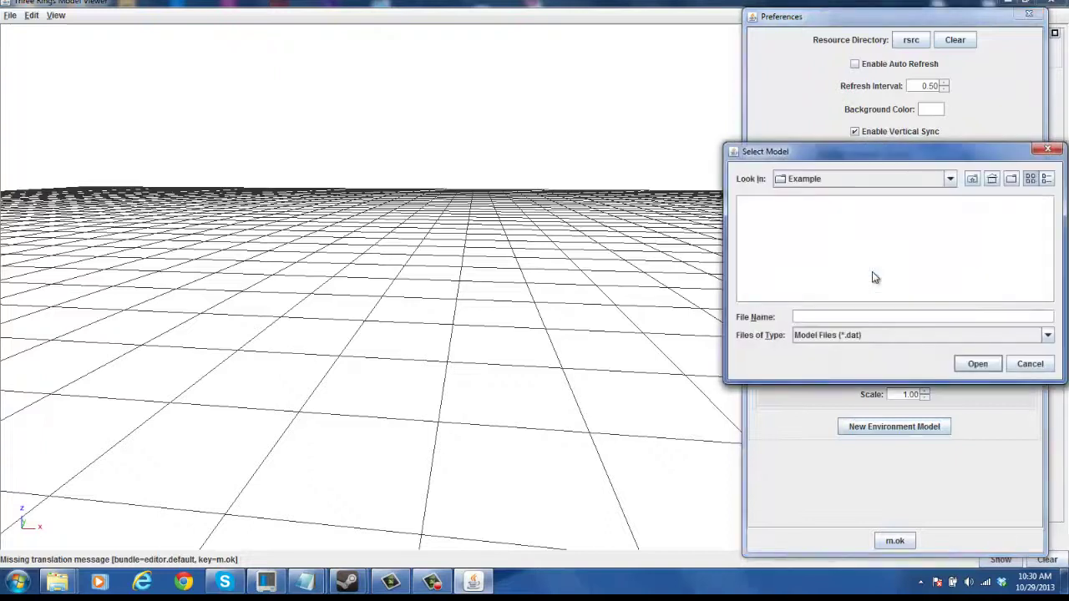
{"action": "left_click", "coordinate": [829, 341]}
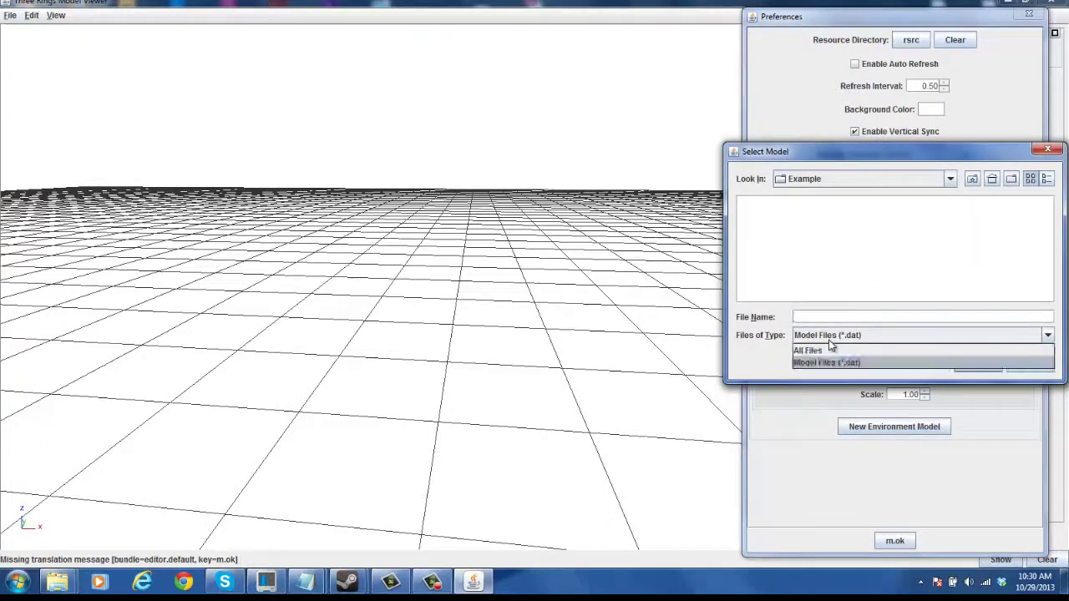
{"action": "left_click", "coordinate": [826, 349]}
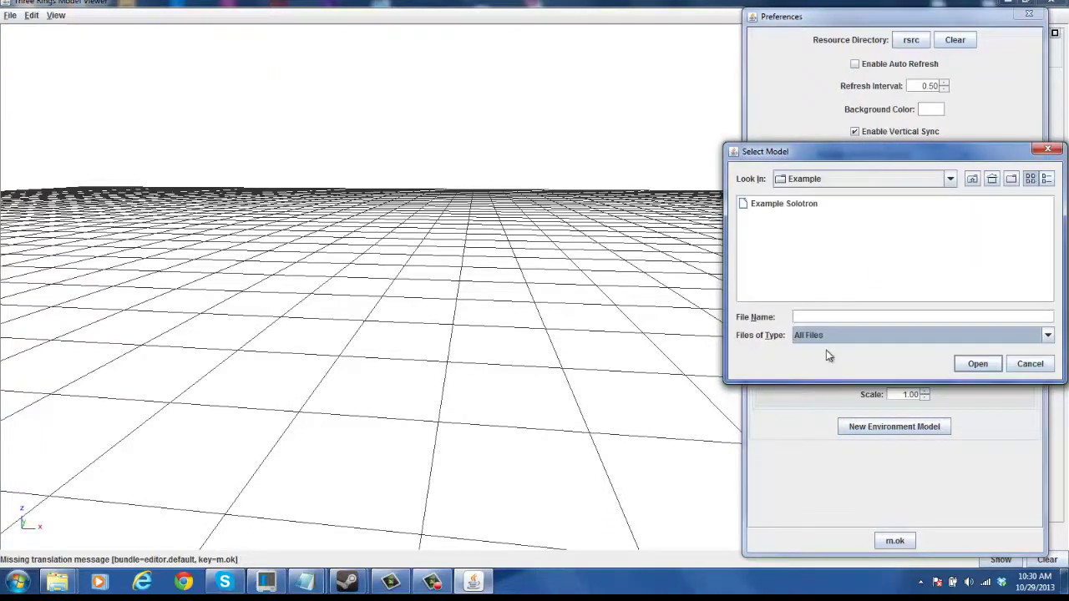
{"action": "double_click", "coordinate": [805, 207]}
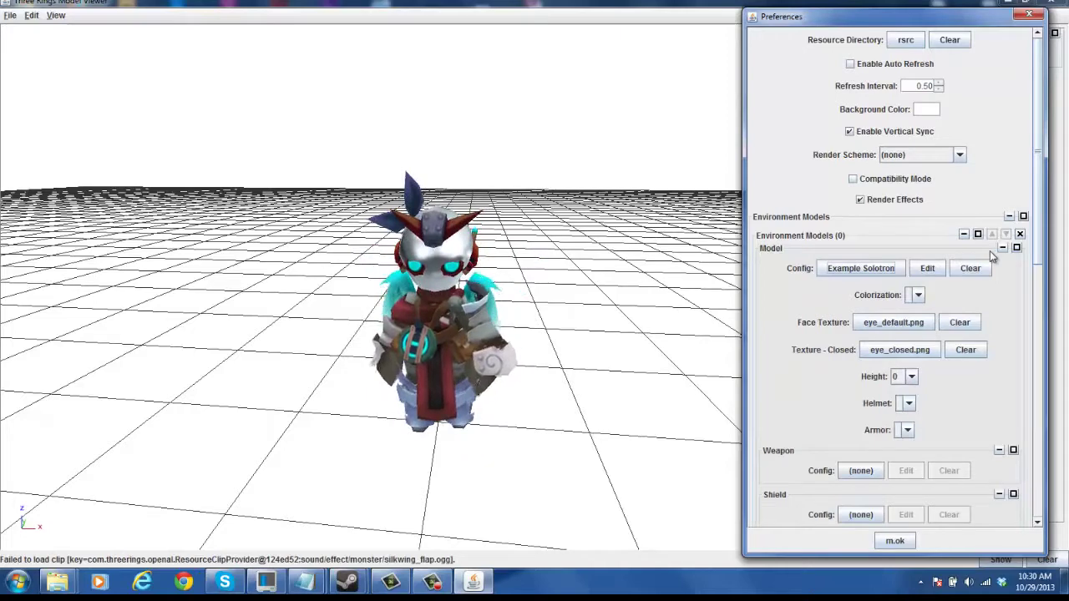
Step: Add a second environment model below the Example Solotron entry
{"action": "scroll", "coordinate": [1037, 176], "scroll_direction": "down", "scroll_amount": 10}
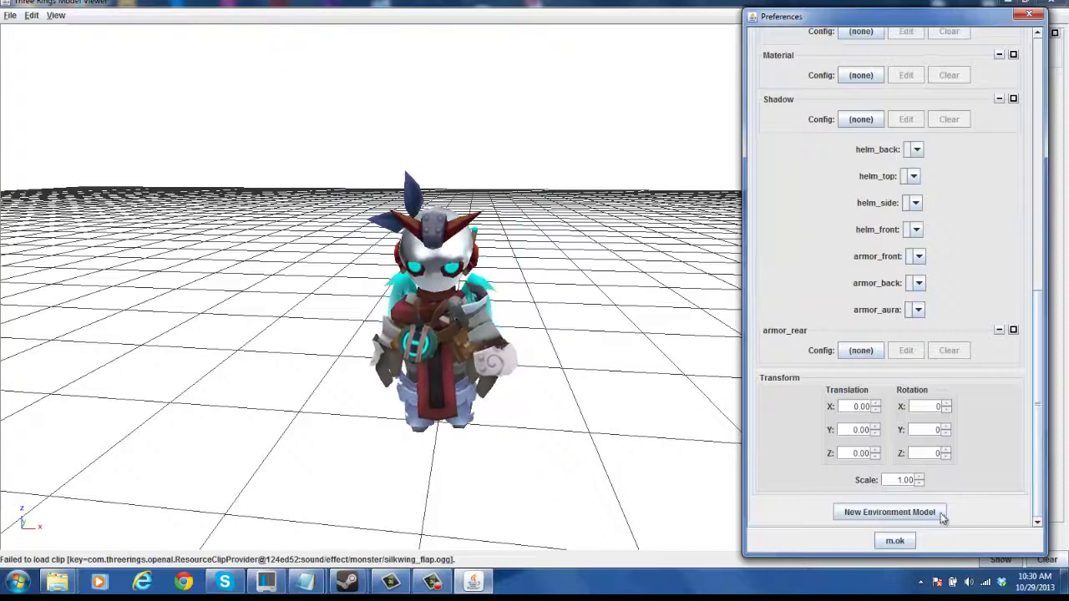
{"action": "left_click", "coordinate": [848, 511]}
{"action": "scroll", "coordinate": [1037, 471], "scroll_direction": "down", "scroll_amount": 3}
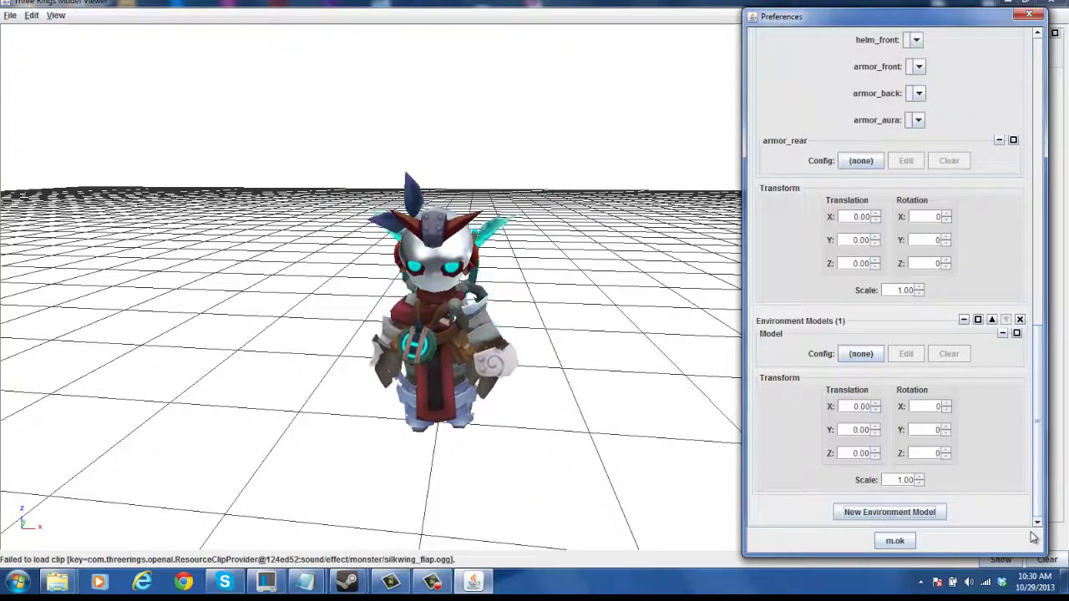
Step: Load the Outlaw-Gamer file from the 111solotron folder into the second environment model, showing all file types
{"action": "left_click", "coordinate": [870, 356]}
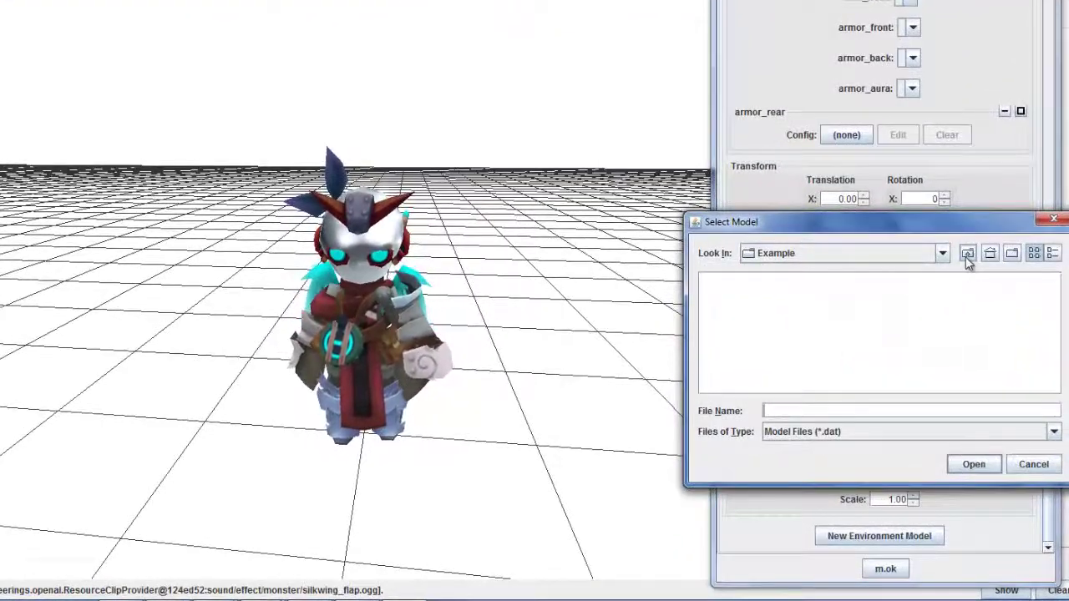
{"action": "left_click", "coordinate": [966, 255]}
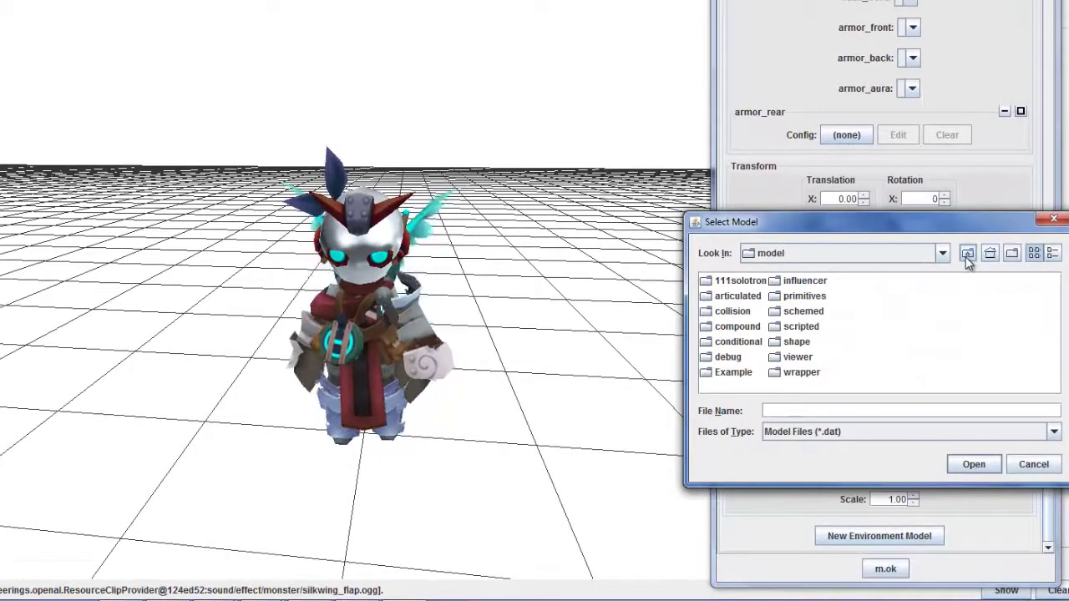
{"action": "double_click", "coordinate": [738, 281]}
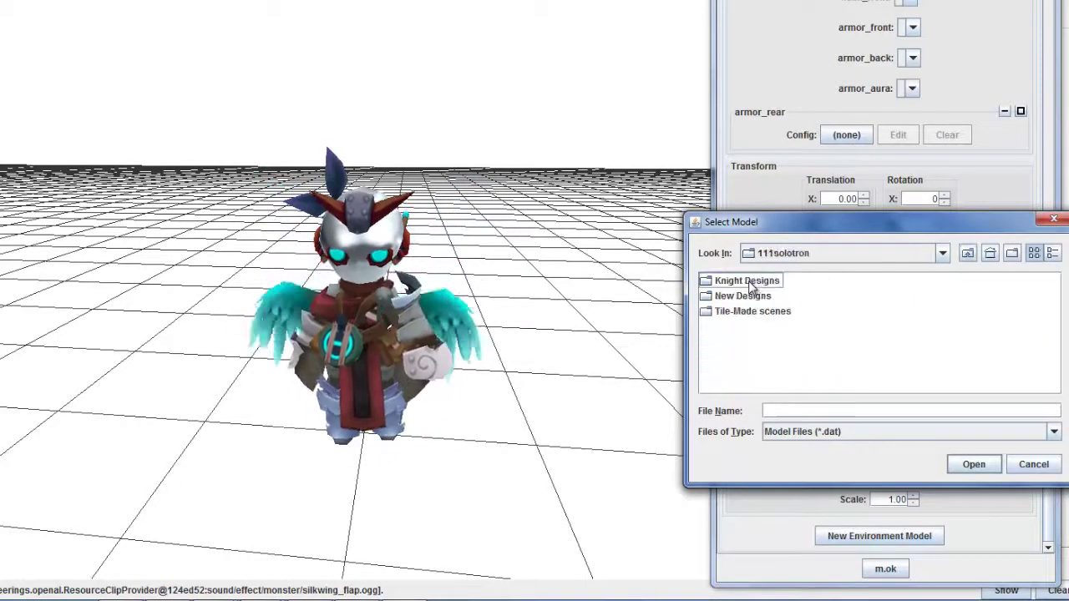
{"action": "left_click", "coordinate": [819, 436]}
{"action": "left_click", "coordinate": [819, 446]}
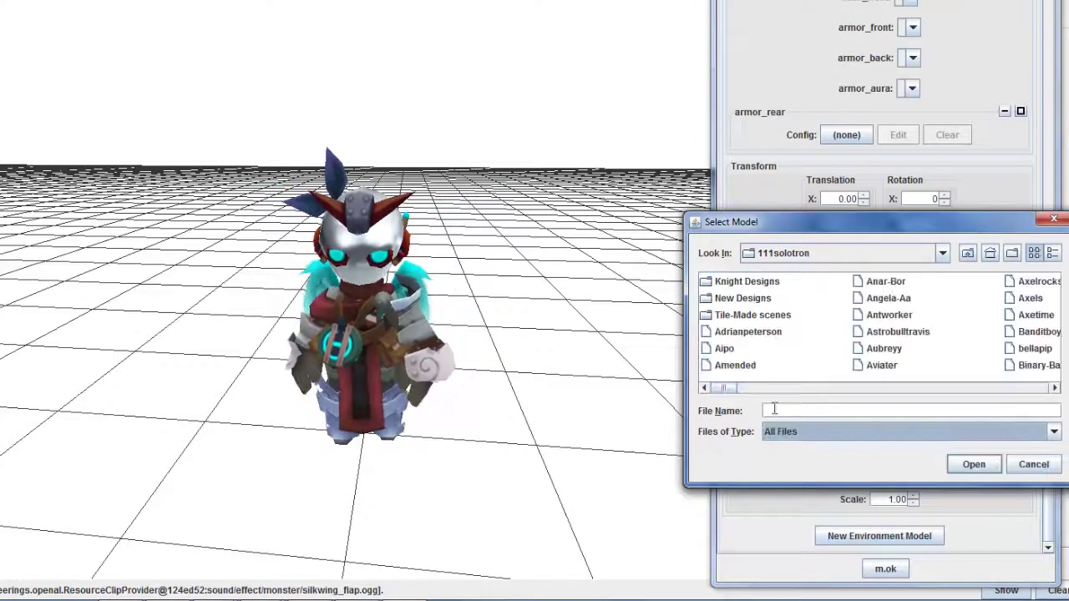
{"action": "left_click_drag", "start_coordinate": [729, 392], "coordinate": [916, 421]}
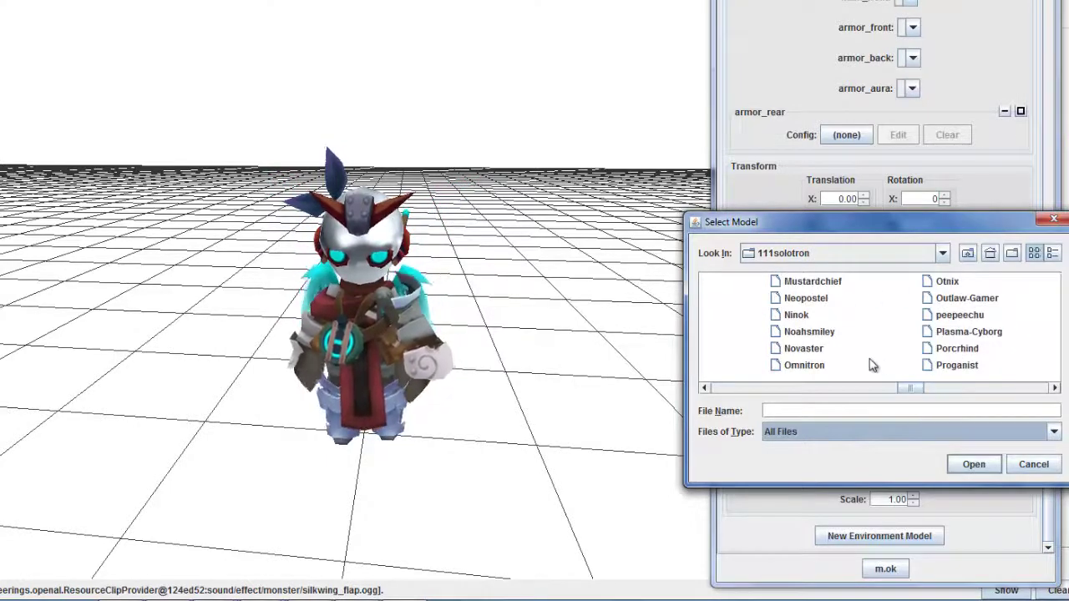
{"action": "left_click", "coordinate": [962, 305]}
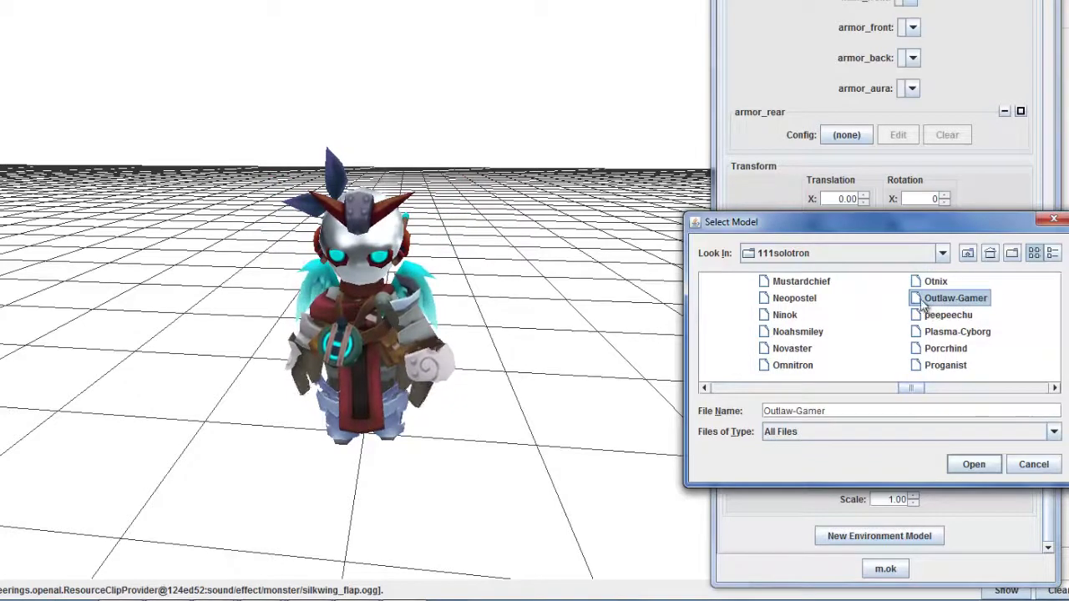
{"action": "double_click", "coordinate": [922, 305]}
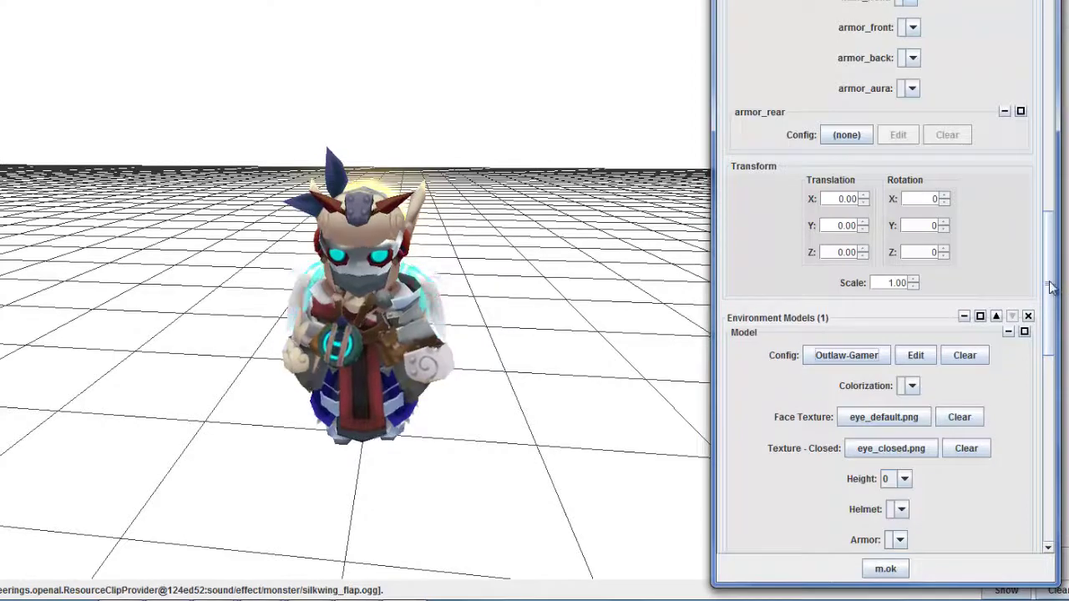
Step: Place the Outlaw-Gamer model beside the first one with its translation set to X 1.00, Y 0.00 and Z 0.00
{"action": "left_click_drag", "start_coordinate": [1050, 287], "coordinate": [1037, 493]}
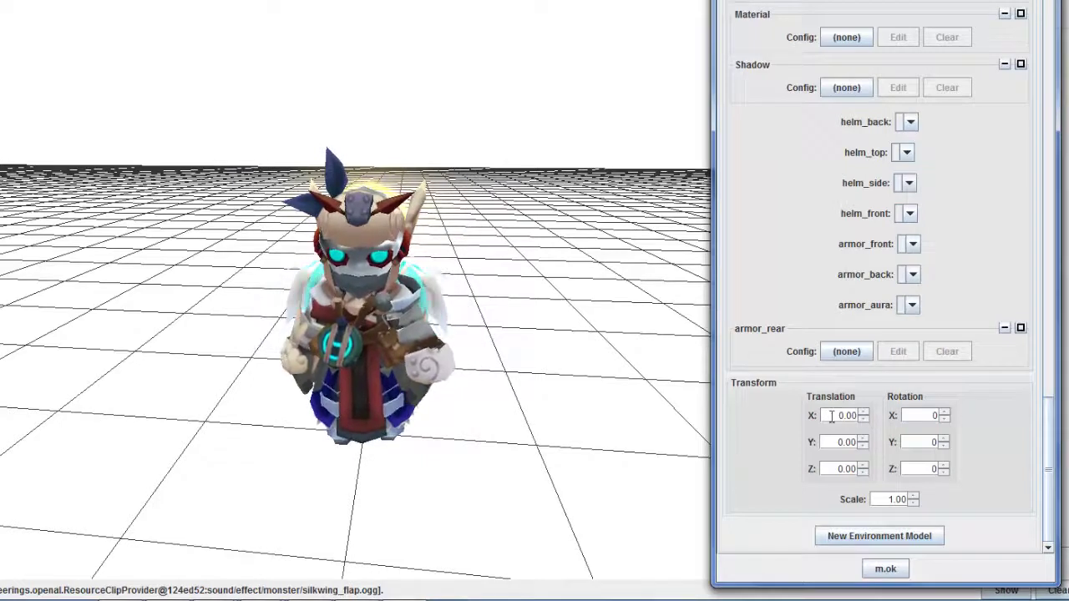
{"action": "left_click", "coordinate": [864, 413]}
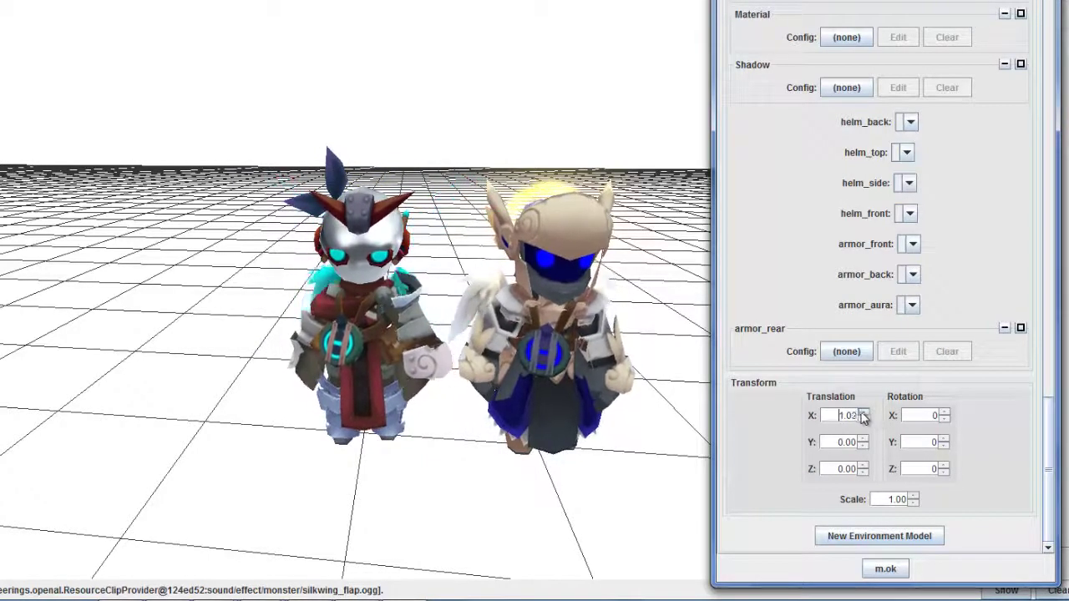
{"action": "left_click_drag", "start_coordinate": [864, 415], "coordinate": [810, 415]}
{"action": "left_click_drag", "start_coordinate": [879, 424], "coordinate": [835, 417]}
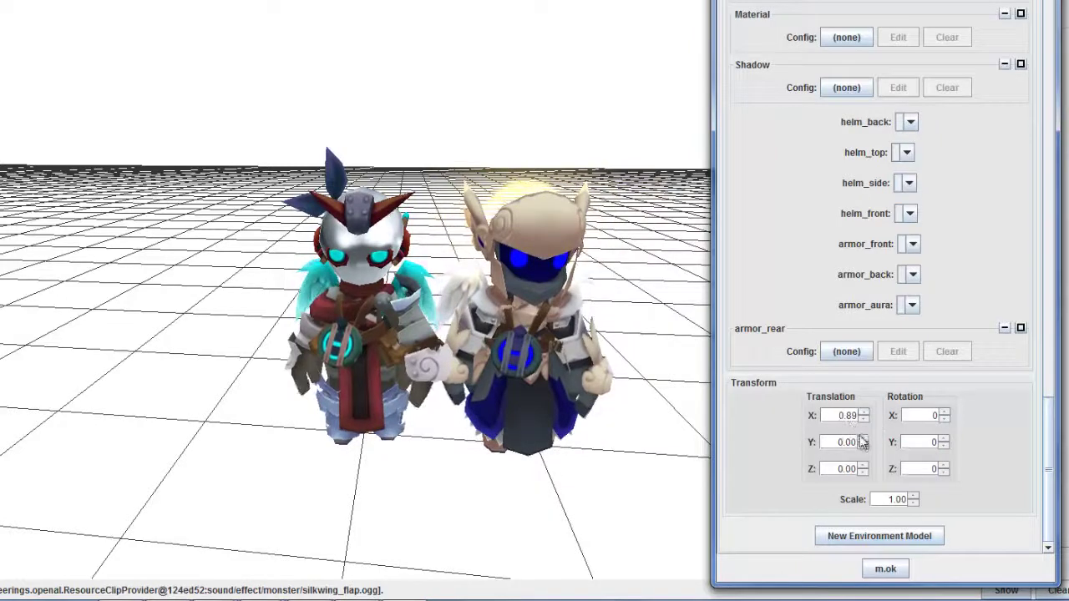
{"action": "left_click_drag", "start_coordinate": [885, 443], "coordinate": [937, 440]}
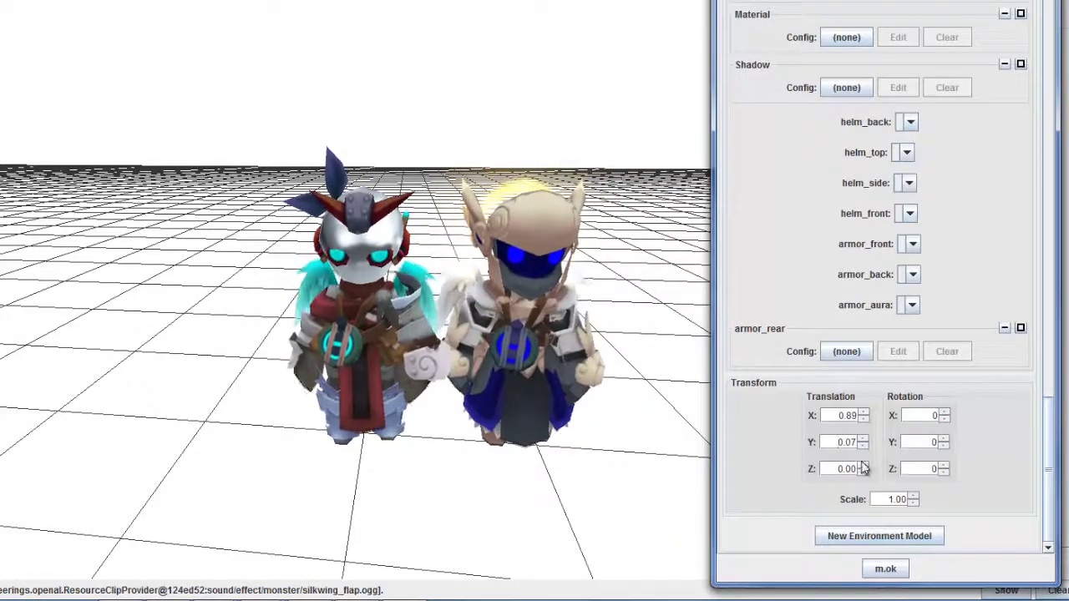
{"action": "left_click_drag", "start_coordinate": [865, 470], "coordinate": [840, 470]}
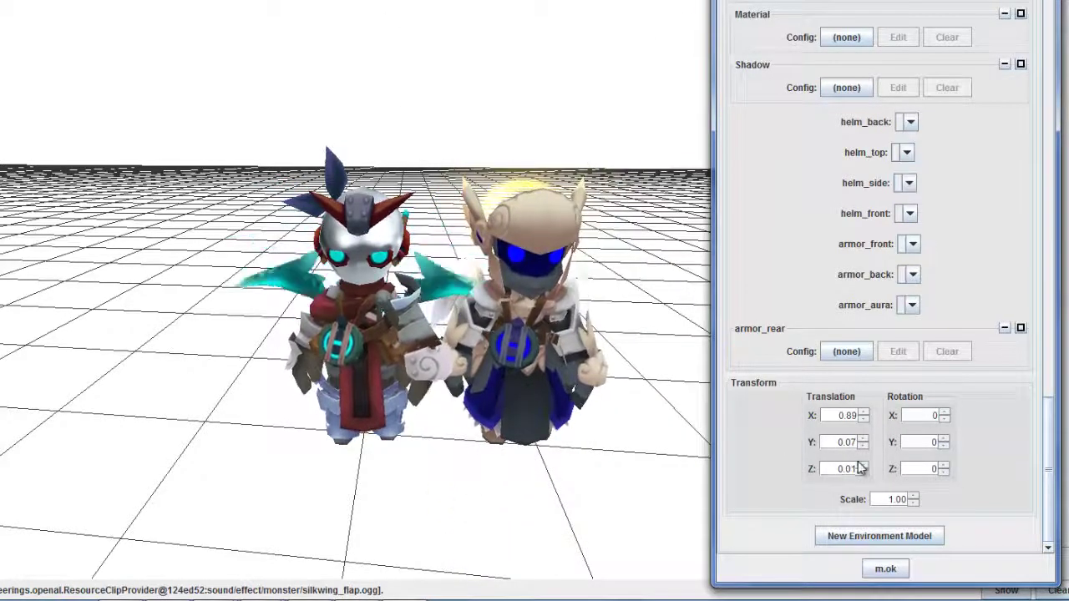
{"action": "key", "text": "Return"}
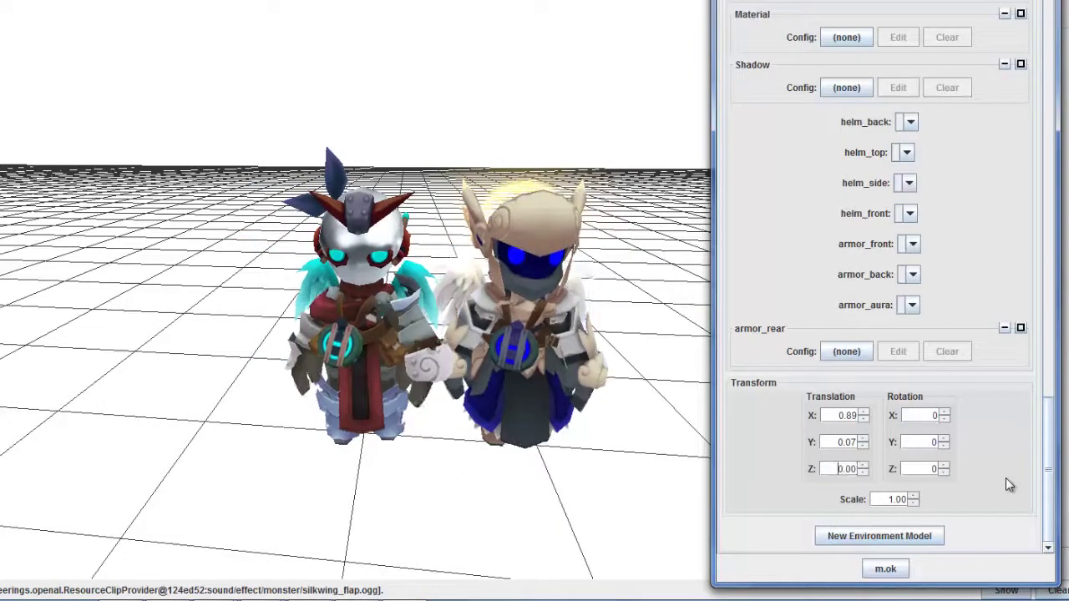
{"action": "key", "text": "shift+Tab"}
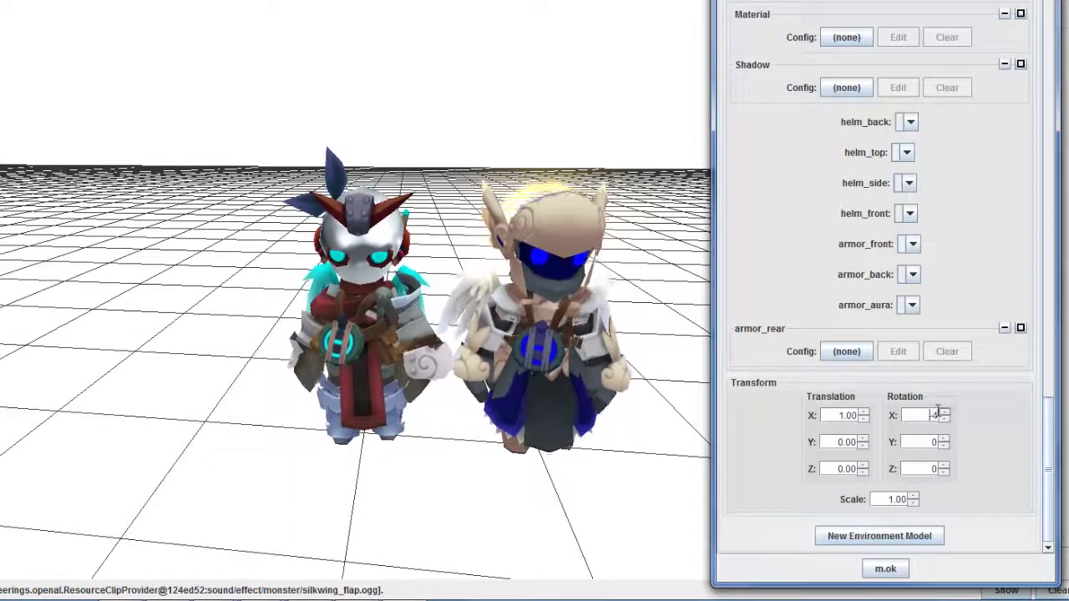
Step: Try an X rotation of 54 on the Outlaw-Gamer model and reset it to 0
{"action": "left_click_drag", "start_coordinate": [950, 430], "coordinate": [988, 444]}
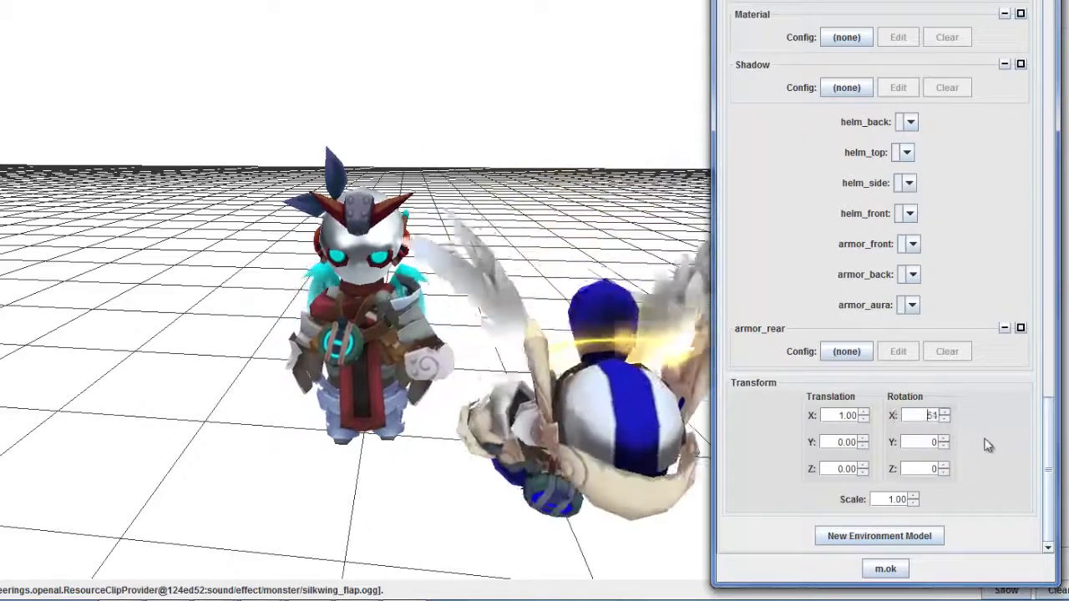
{"action": "left_click_drag", "start_coordinate": [921, 415], "coordinate": [994, 410]}
{"action": "type", "text": "0"}
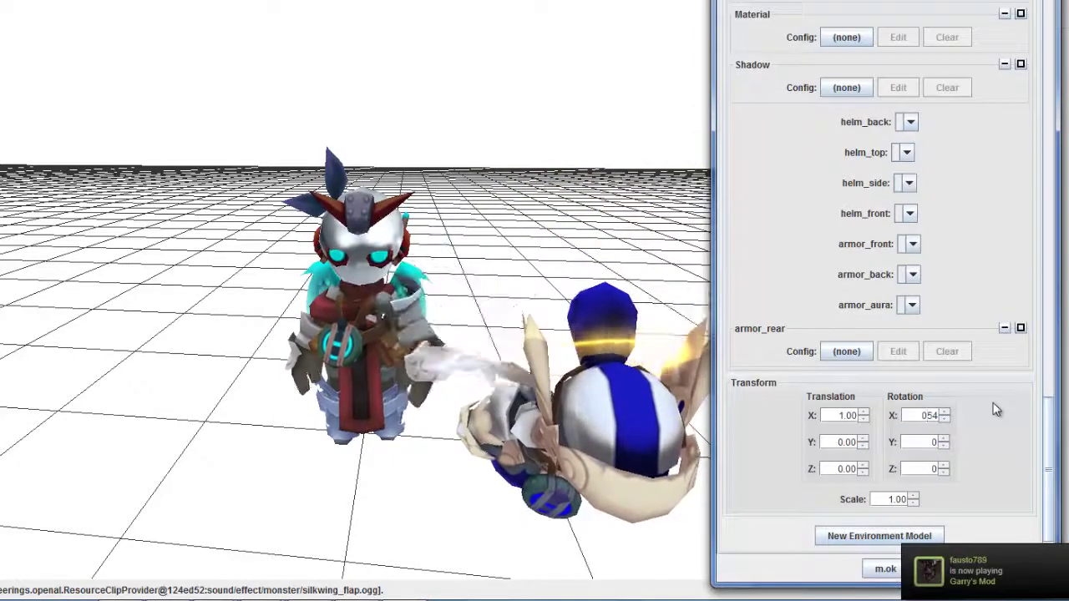
{"action": "key", "text": "Delete"}
{"action": "key", "text": "Delete"}
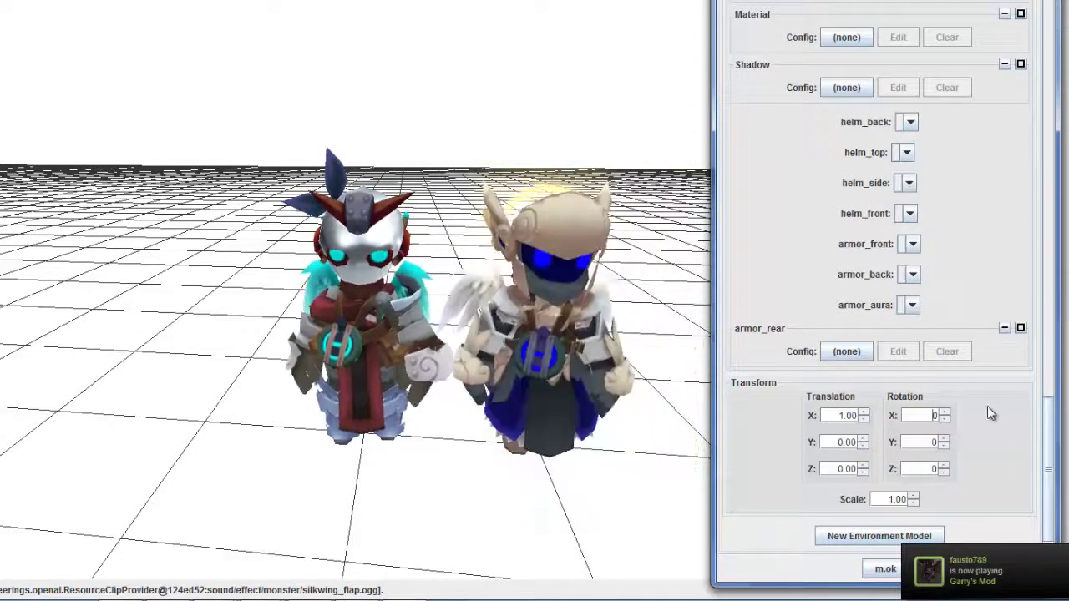
Step: Try out the Y rotation of the Outlaw-Gamer model and reset it to 0
{"action": "left_click_drag", "start_coordinate": [923, 440], "coordinate": [1016, 471]}
{"action": "type", "text": "0"}
{"action": "left_click_drag", "start_coordinate": [897, 481], "coordinate": [970, 482]}
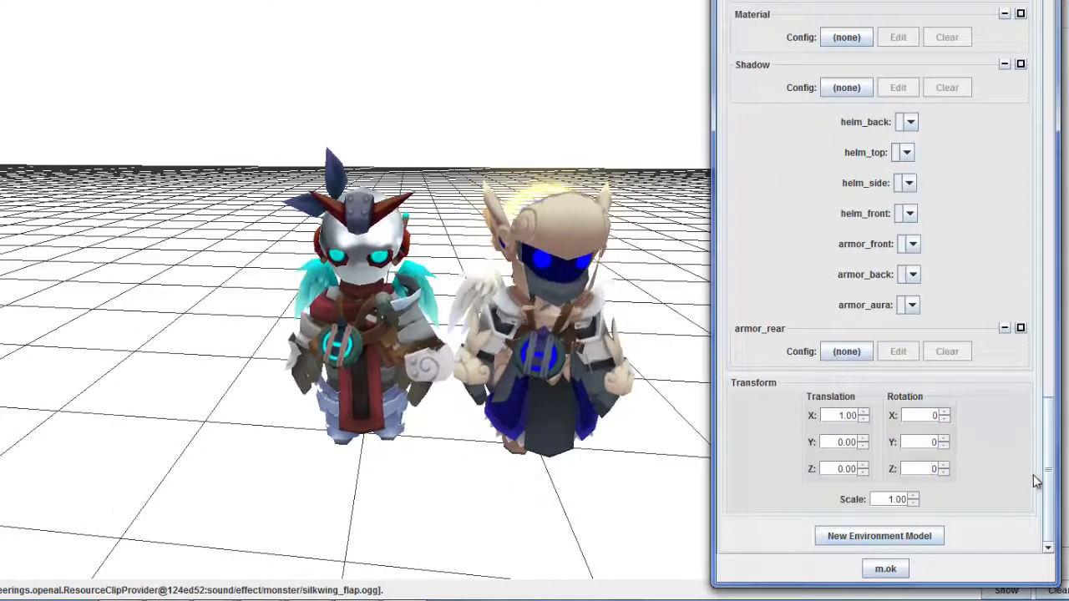
Step: Set the Outlaw-Gamer model's face texture to eye_almond.png and inspect the models up close
{"action": "left_click_drag", "start_coordinate": [1050, 486], "coordinate": [1050, 371]}
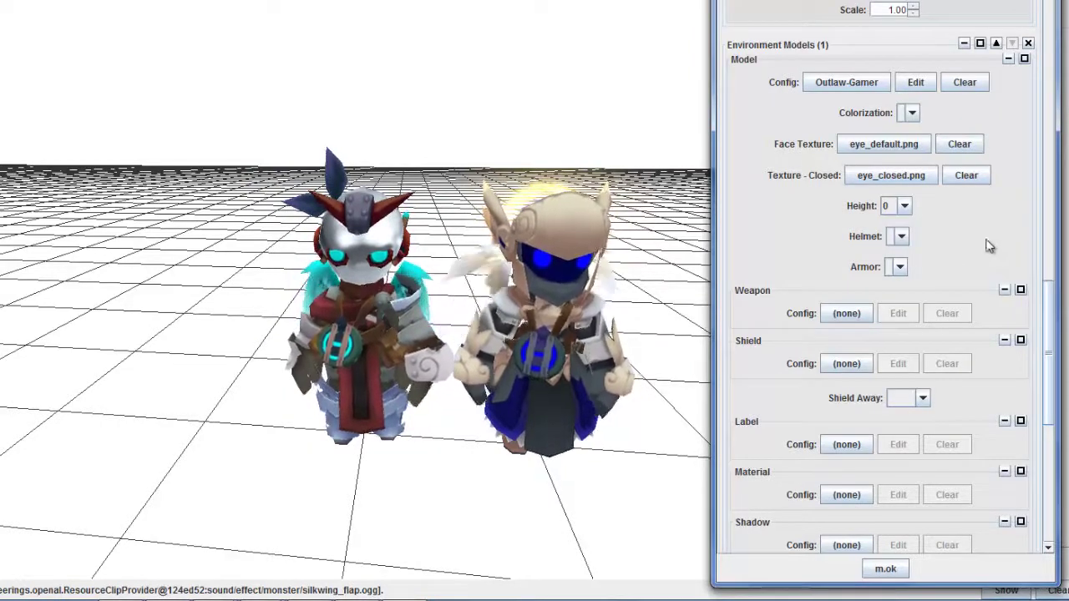
{"action": "left_click", "coordinate": [897, 150]}
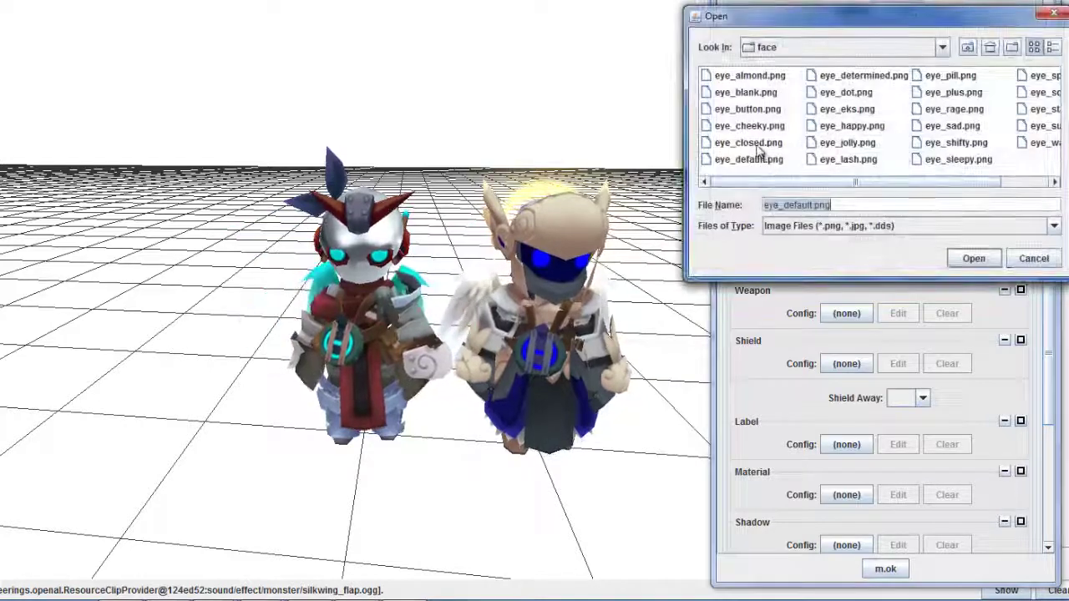
{"action": "double_click", "coordinate": [756, 76]}
{"action": "left_click_drag", "start_coordinate": [610, 372], "coordinate": [338, 166]}
{"action": "scroll", "coordinate": [306, 154], "scroll_direction": "up", "scroll_amount": 5}
{"action": "right_click_drag", "start_coordinate": [339, 167], "coordinate": [351, 263]}
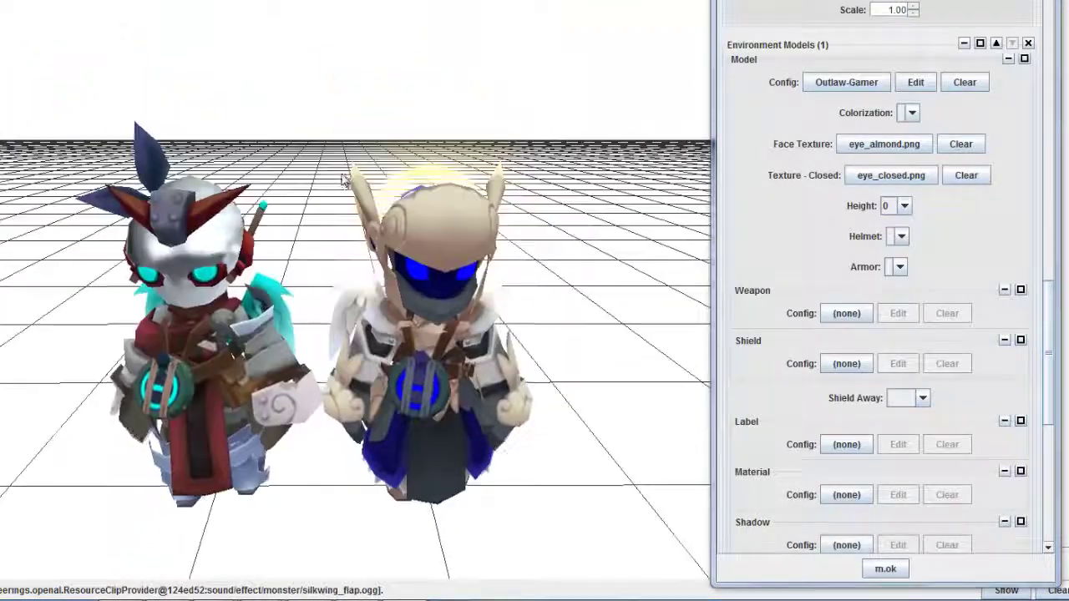
{"action": "left_click_drag", "start_coordinate": [338, 180], "coordinate": [336, 162]}
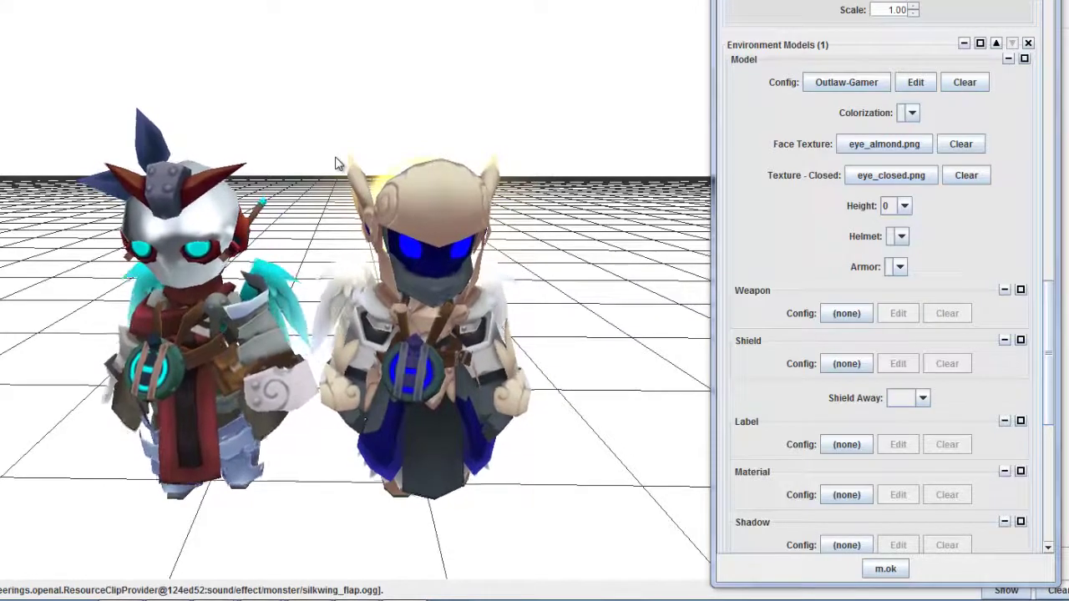
{"action": "scroll", "coordinate": [334, 163], "scroll_direction": "down", "scroll_amount": 3}
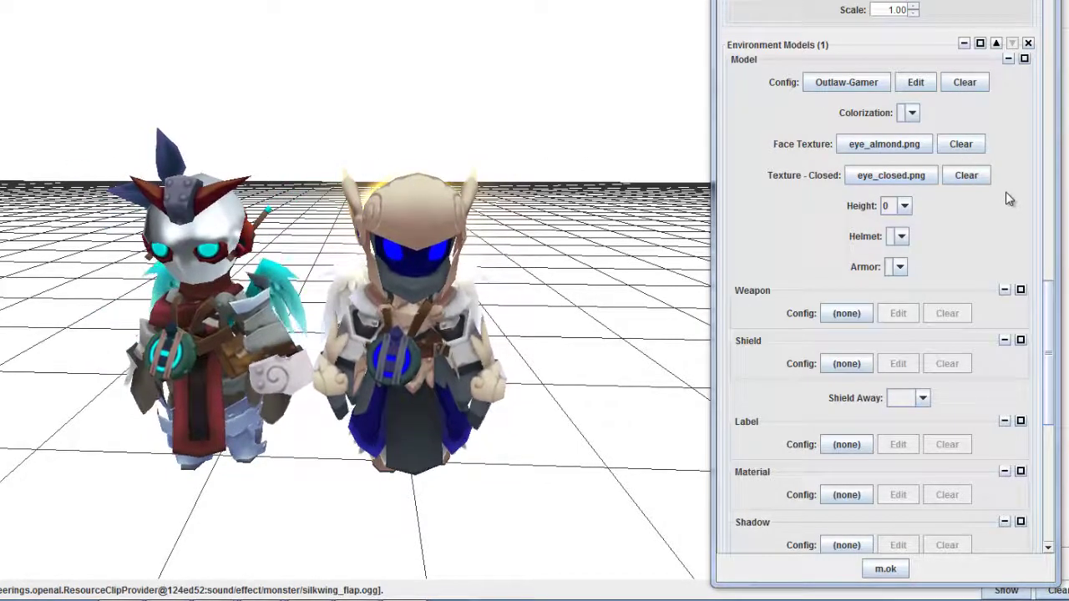
Step: Add another environment model below the Outlaw-Gamer entry
{"action": "left_click_drag", "start_coordinate": [1046, 299], "coordinate": [1049, 240]}
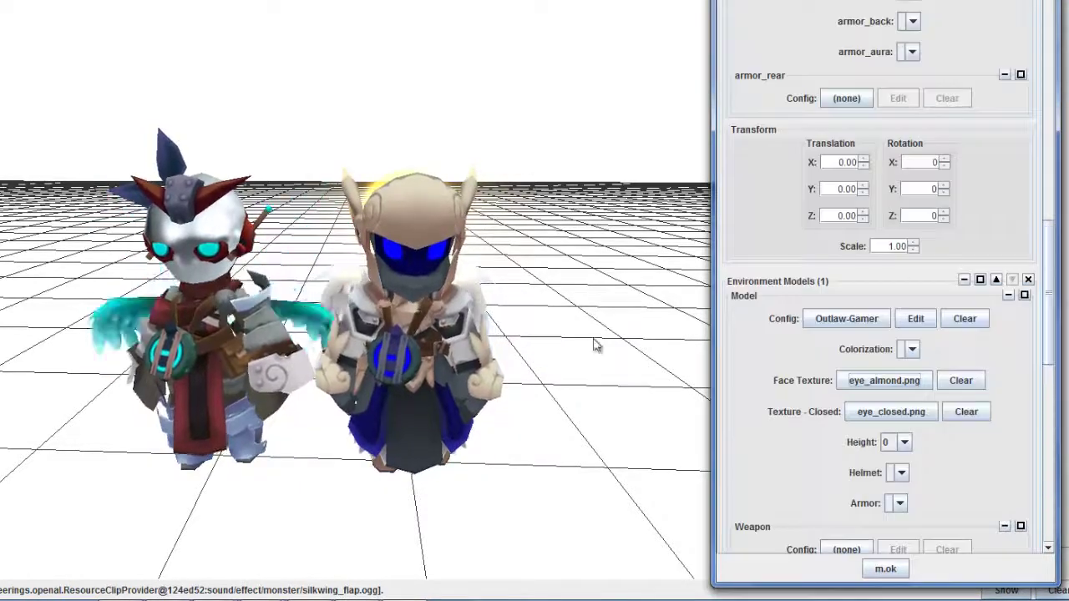
{"action": "left_click", "coordinate": [419, 370]}
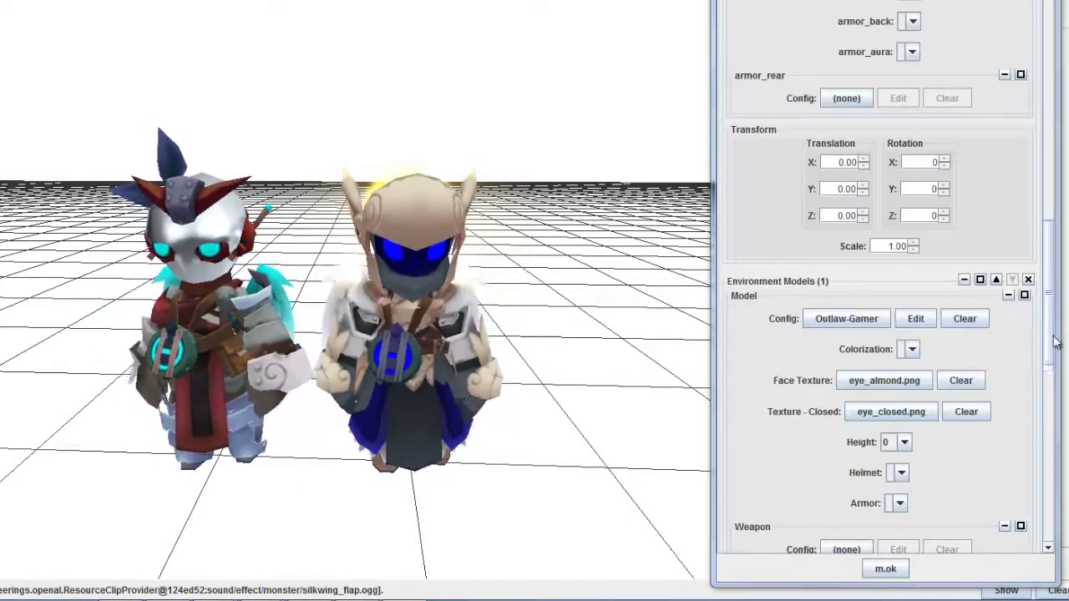
{"action": "left_click_drag", "start_coordinate": [1053, 338], "coordinate": [1052, 522]}
{"action": "left_click", "coordinate": [919, 538]}
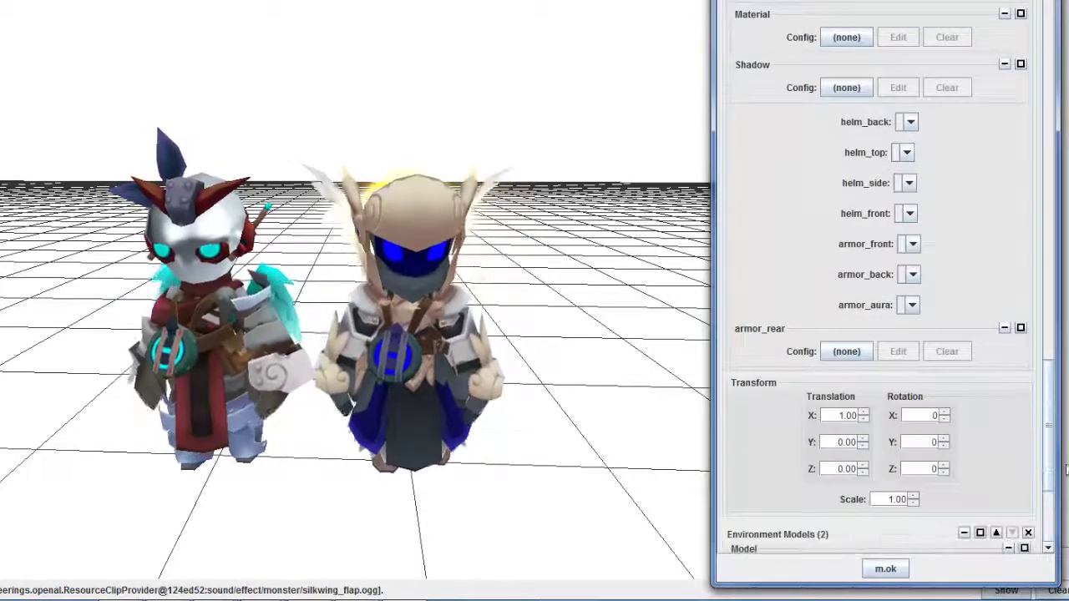
Step: Load the Astrobulltravis file from the 111solotron folder into the new environment model, showing all file types
{"action": "left_click_drag", "start_coordinate": [1049, 464], "coordinate": [1050, 512]}
{"action": "left_click", "coordinate": [845, 358]}
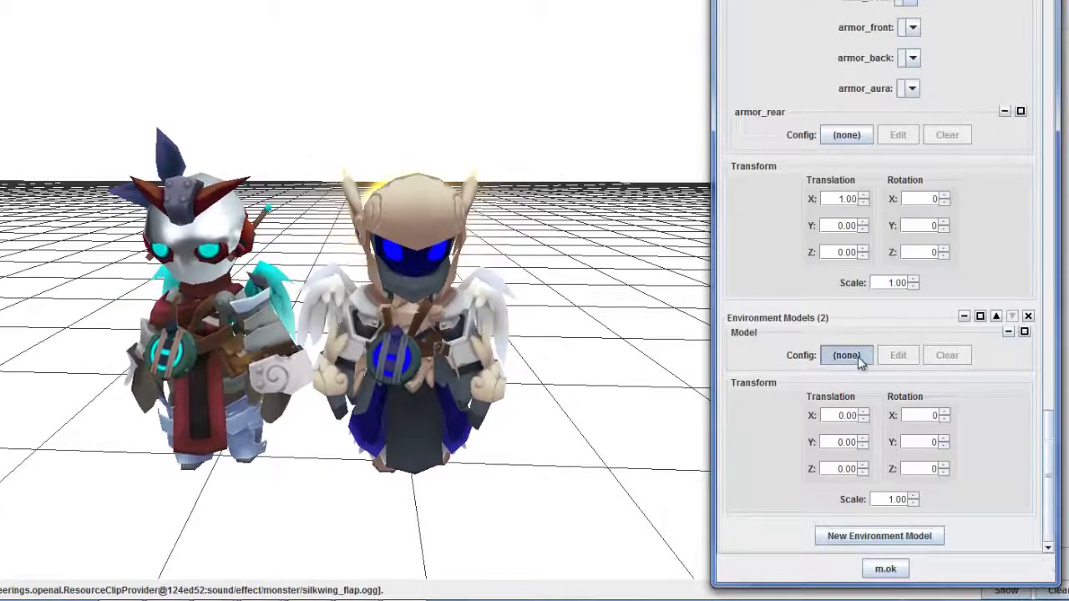
{"action": "left_click", "coordinate": [790, 431]}
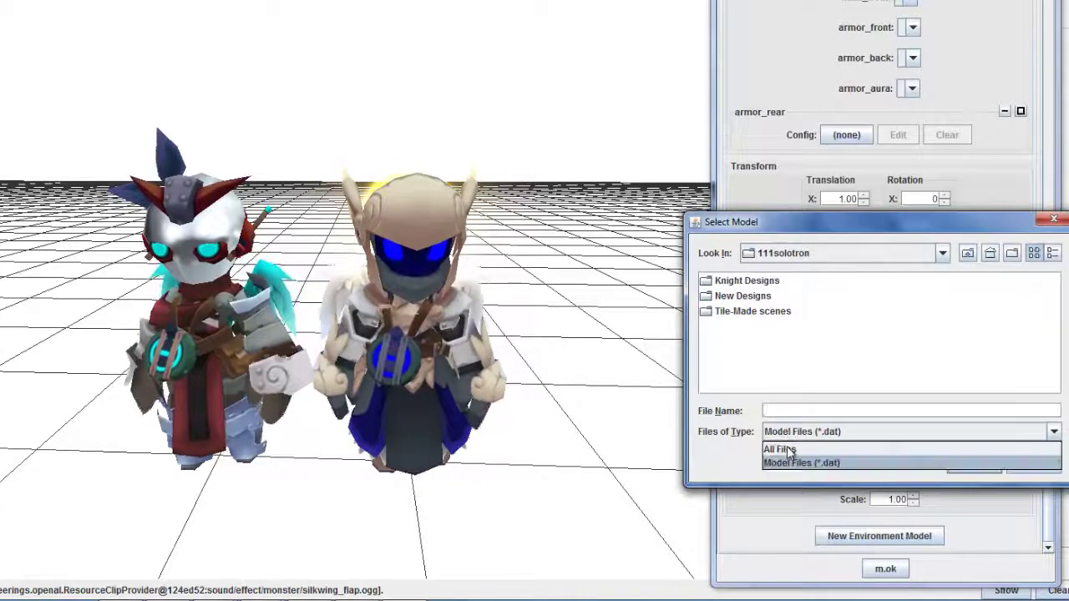
{"action": "left_click", "coordinate": [783, 443]}
{"action": "left_click_drag", "start_coordinate": [899, 395], "coordinate": [709, 416]}
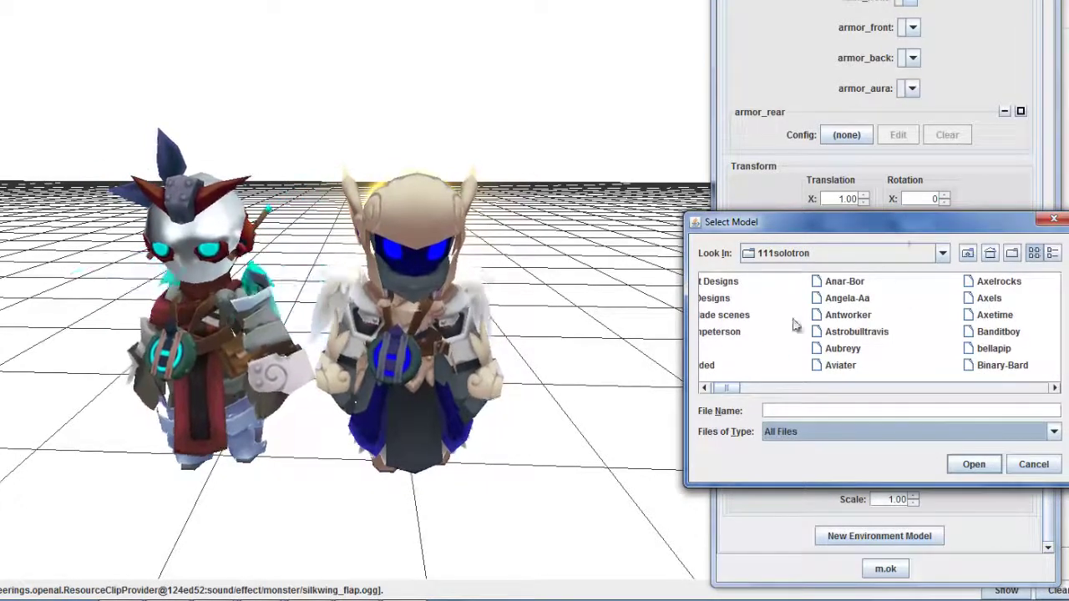
{"action": "double_click", "coordinate": [860, 333]}
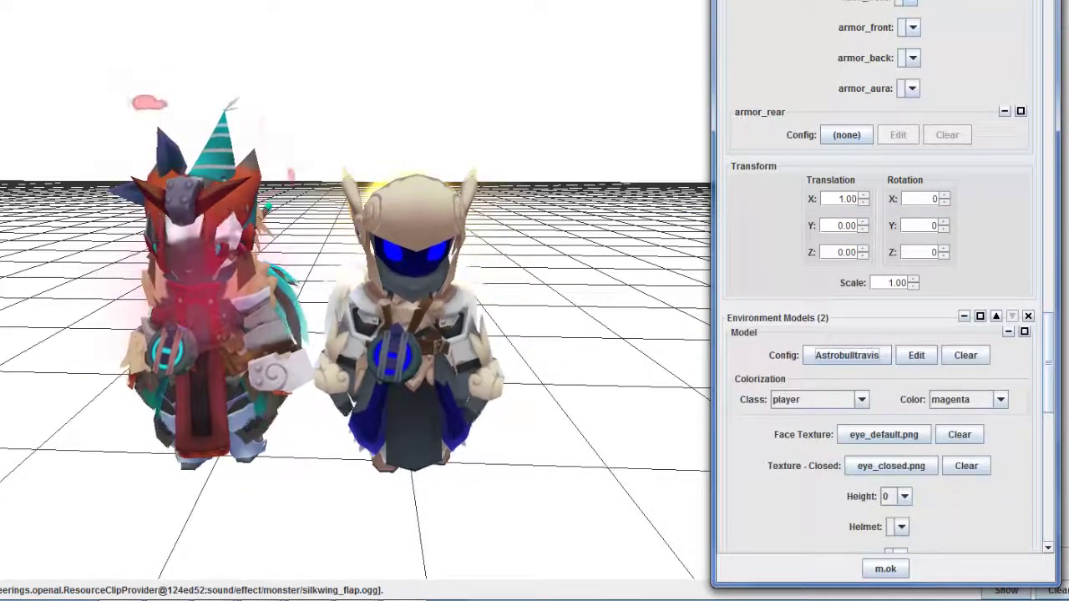
Step: Move the Astrobulltravis model to the other side of the first knight with an X translation of -1.08 and view all three
{"action": "left_click_drag", "start_coordinate": [1054, 334], "coordinate": [1050, 495]}
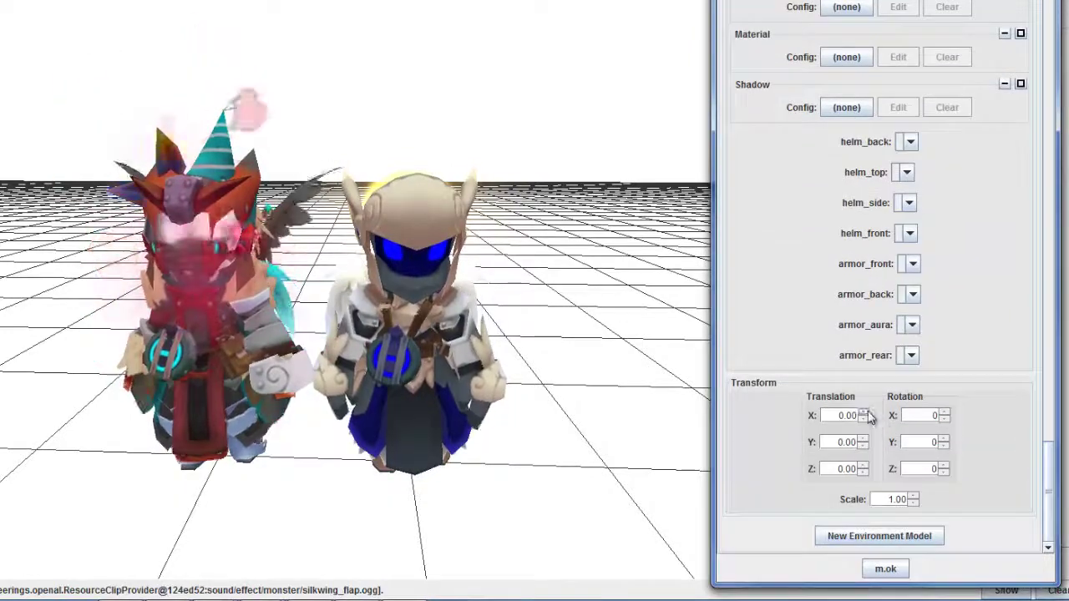
{"action": "left_click_drag", "start_coordinate": [868, 418], "coordinate": [783, 418]}
{"action": "left_click", "coordinate": [571, 440]}
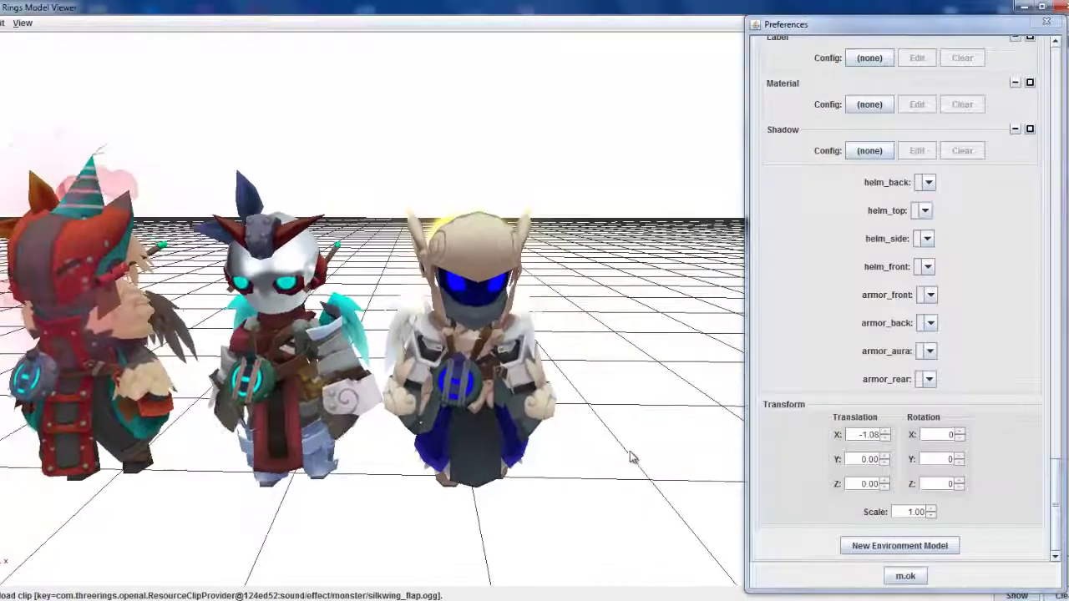
{"action": "right_click_drag", "start_coordinate": [380, 421], "coordinate": [465, 466]}
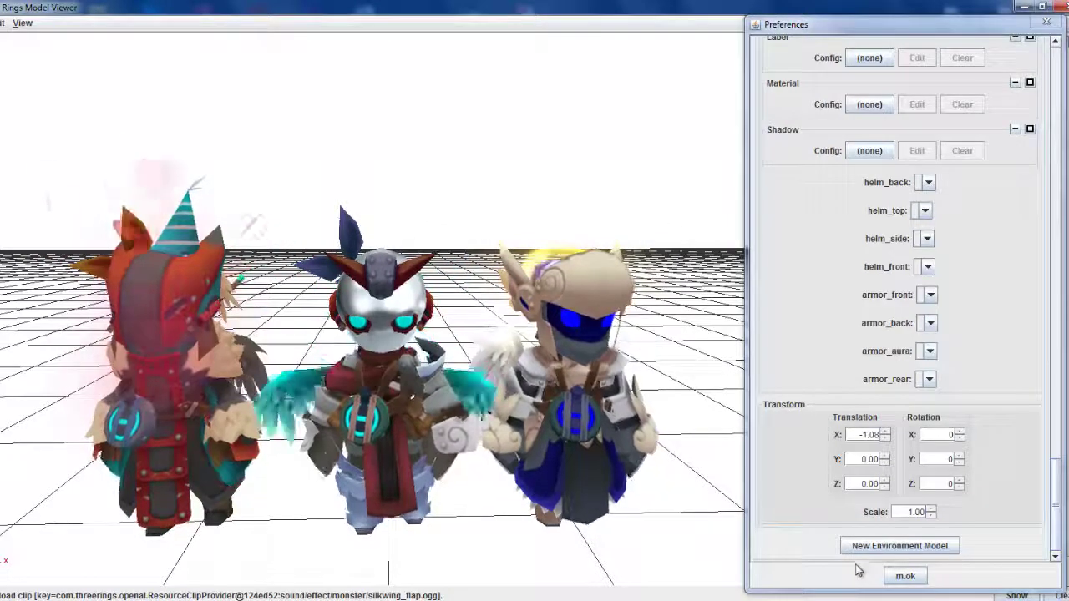
{"action": "left_click_drag", "start_coordinate": [527, 467], "coordinate": [516, 451]}
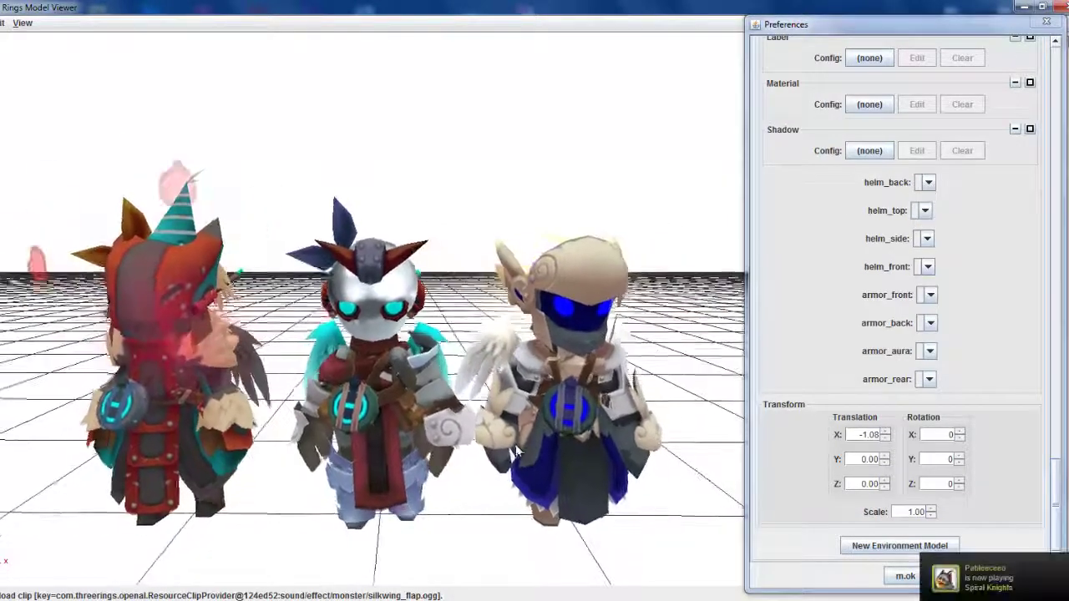
{"action": "scroll", "coordinate": [515, 451], "scroll_direction": "down", "scroll_amount": 1}
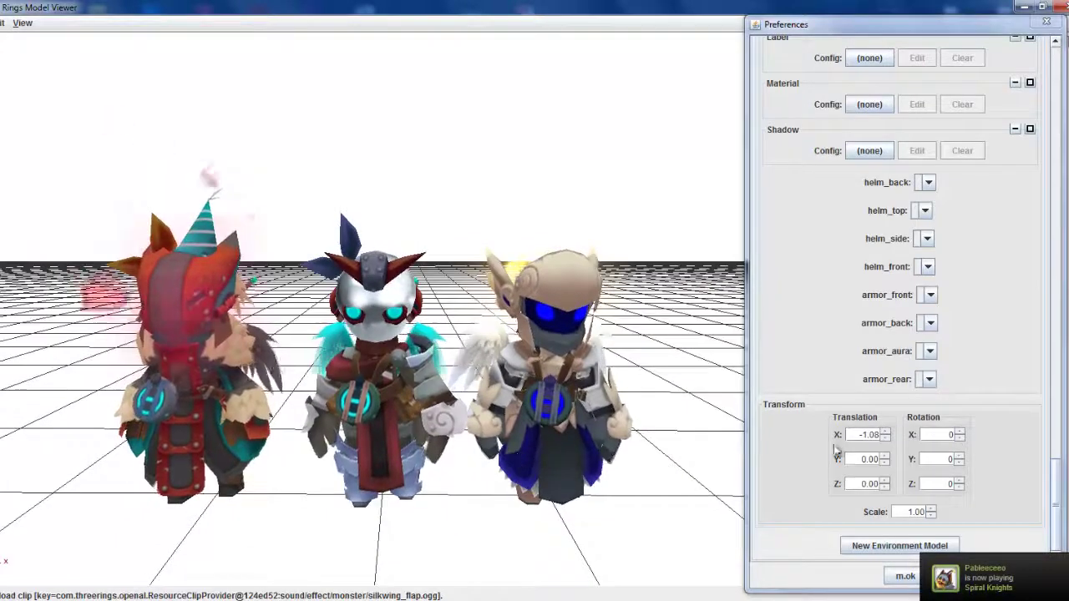
{"action": "scroll", "coordinate": [1057, 472], "scroll_direction": "up", "scroll_amount": 1}
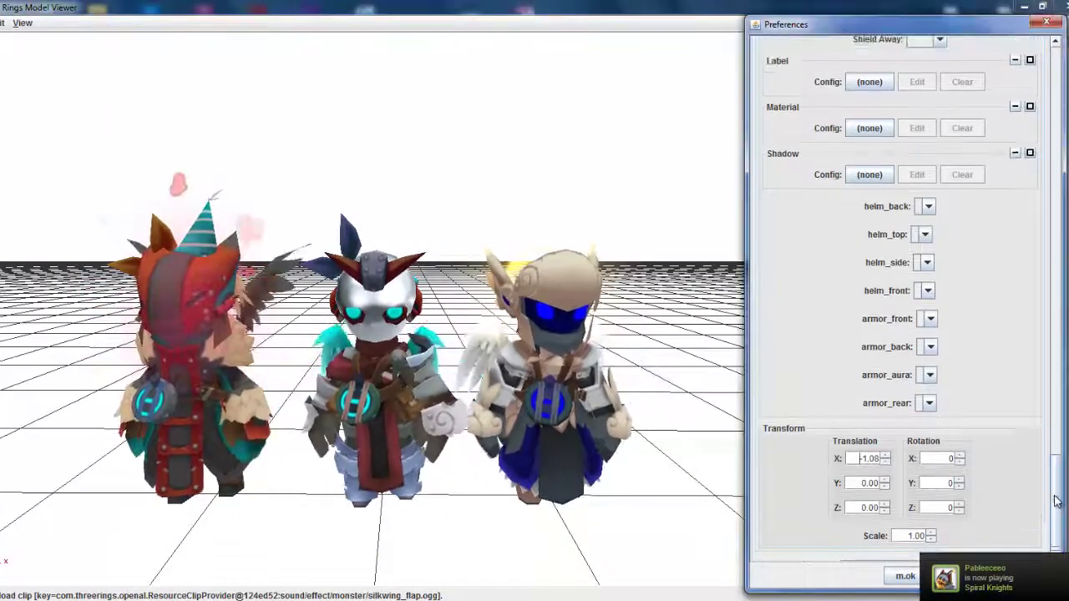
Step: Add an empty environment model below the Astrobulltravis entry
{"action": "mouse_move", "coordinate": [1057, 472]}
{"action": "left_mouse_down"}
{"action": "mouse_move", "coordinate": [1056, 402]}
{"action": "mouse_move", "coordinate": [1053, 451]}
{"action": "left_mouse_up"}
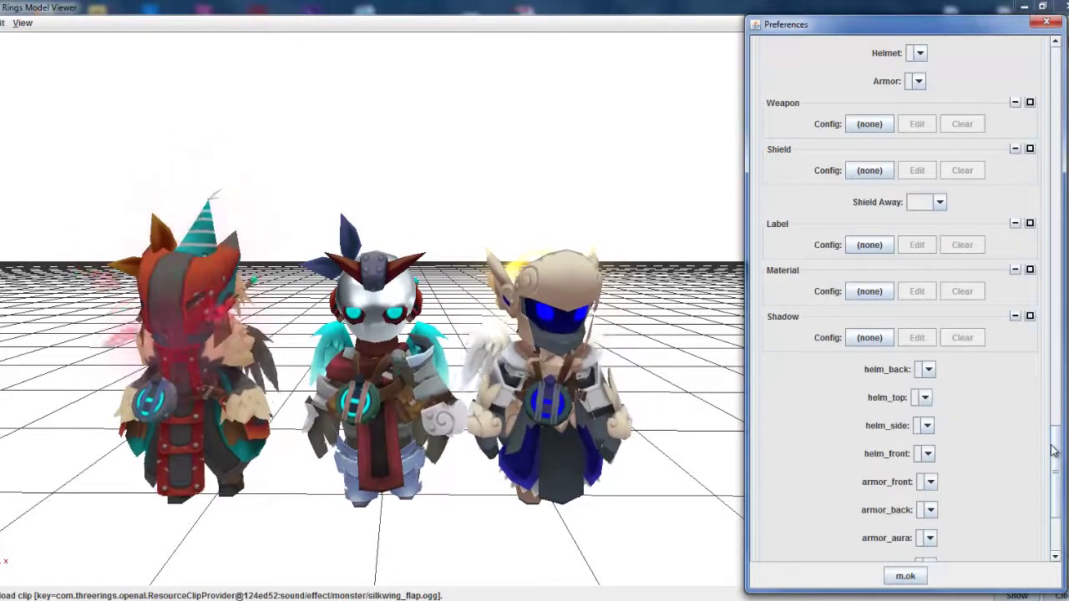
{"action": "left_click_drag", "start_coordinate": [1056, 456], "coordinate": [1057, 457]}
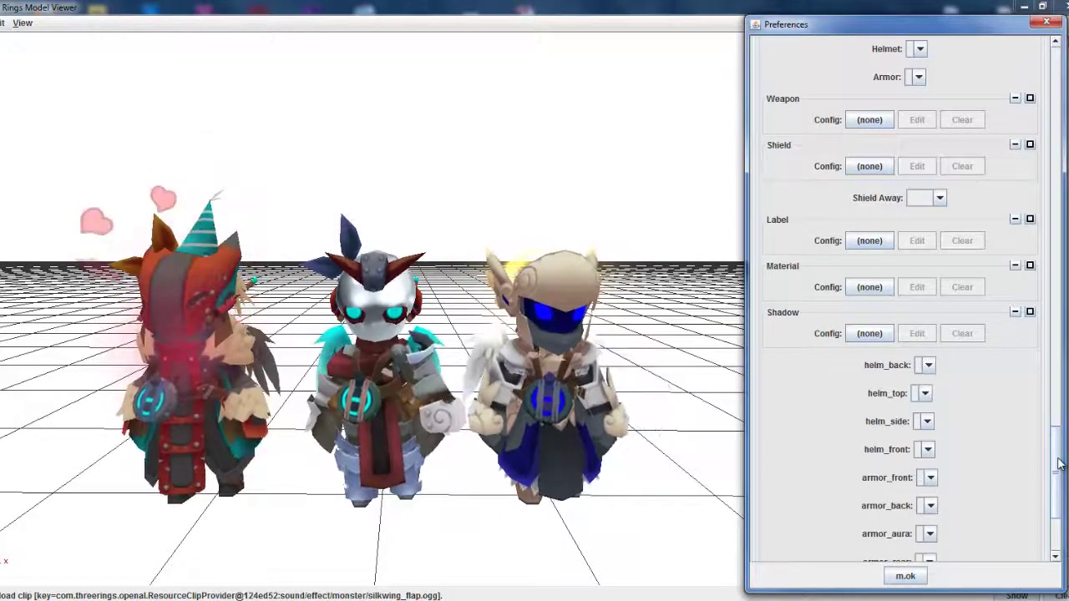
{"action": "left_click_drag", "start_coordinate": [1058, 465], "coordinate": [1058, 504]}
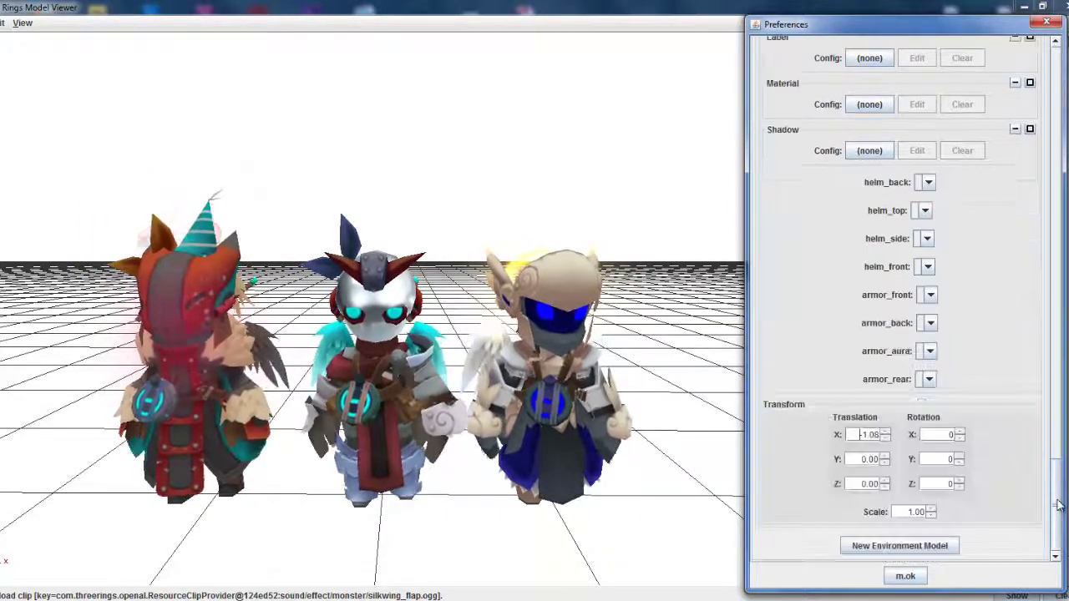
{"action": "left_click", "coordinate": [916, 550]}
Step: Open the Astrobulltravis model's config for editing, close the duplicate editor window, and make the dead animation start automatically
{"action": "scroll", "coordinate": [987, 338], "scroll_direction": "up", "scroll_amount": 12}
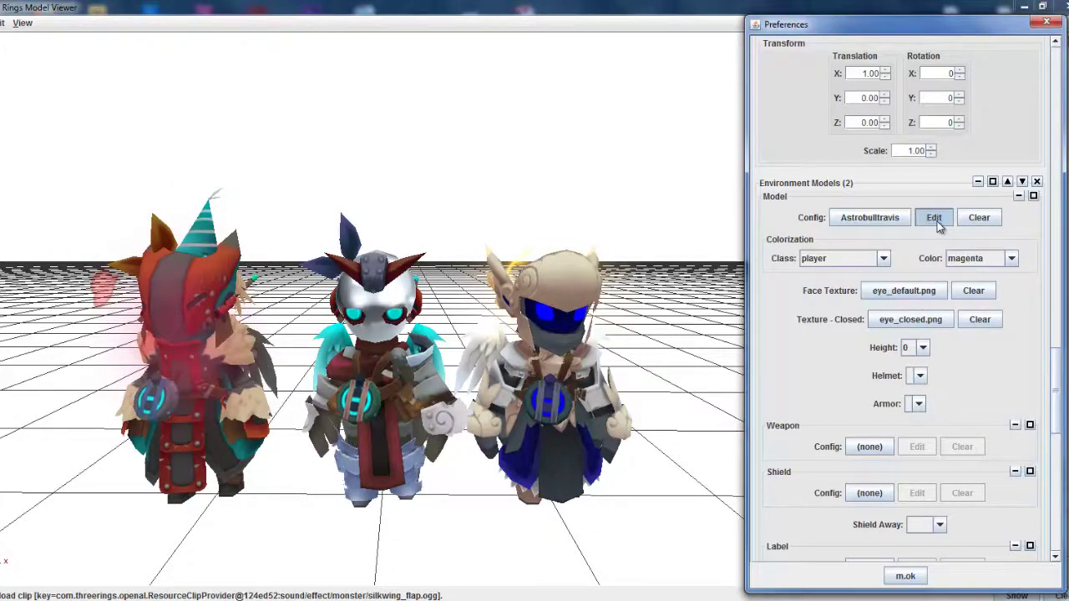
{"action": "left_click", "coordinate": [935, 219]}
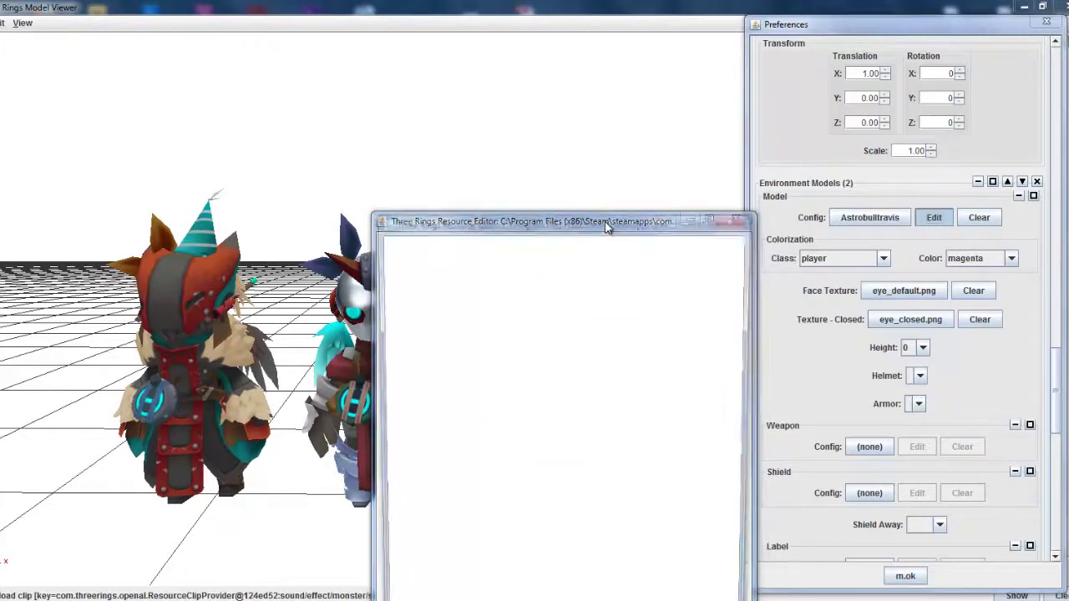
{"action": "left_click_drag", "start_coordinate": [609, 226], "coordinate": [800, 111]}
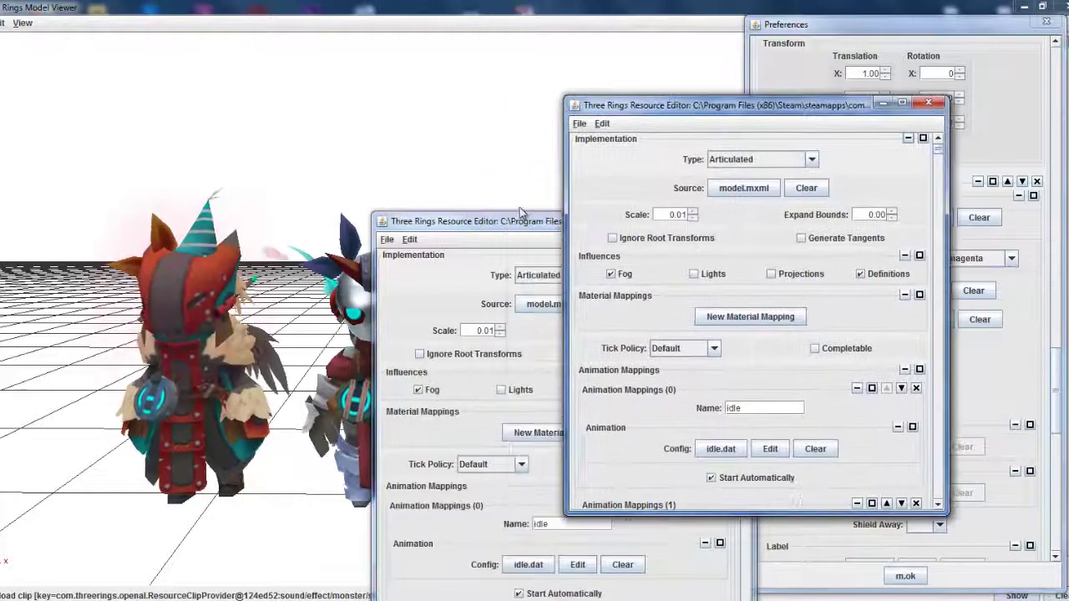
{"action": "left_click", "coordinate": [507, 221]}
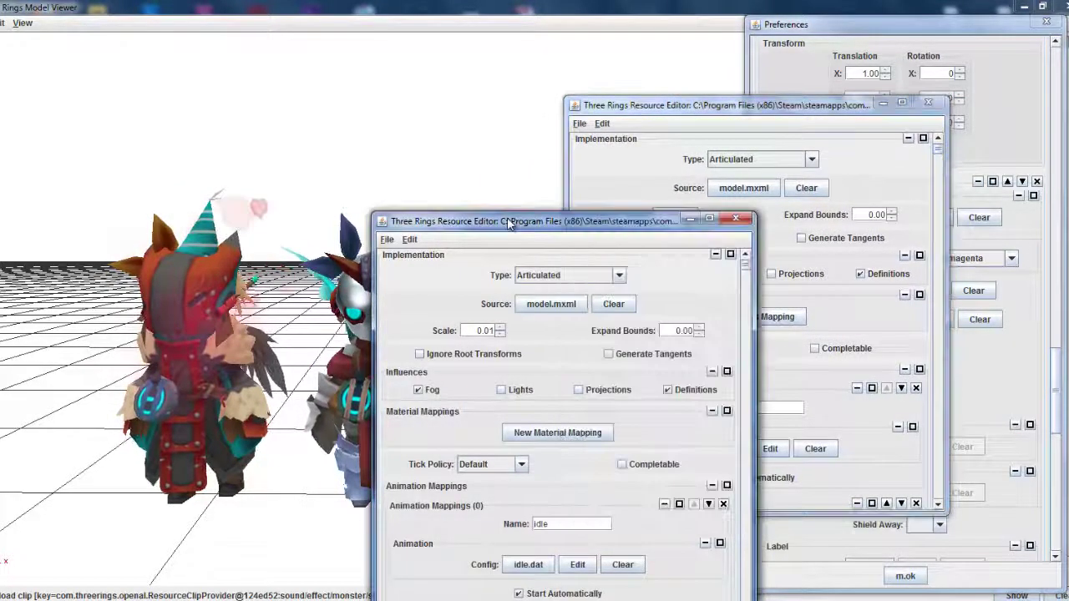
{"action": "left_click", "coordinate": [735, 220]}
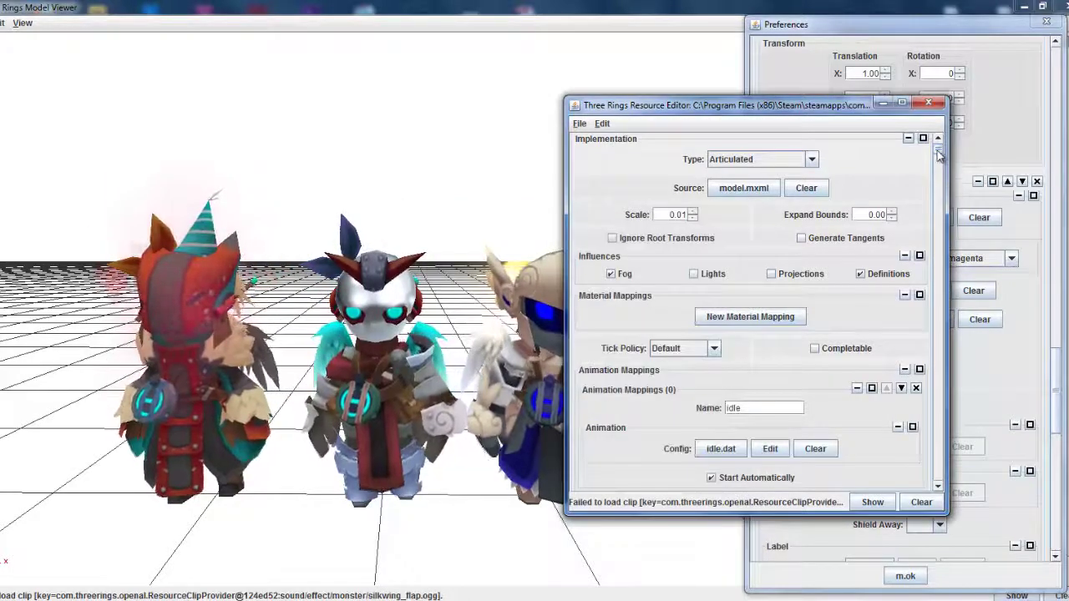
{"action": "left_click_drag", "start_coordinate": [938, 154], "coordinate": [938, 183]}
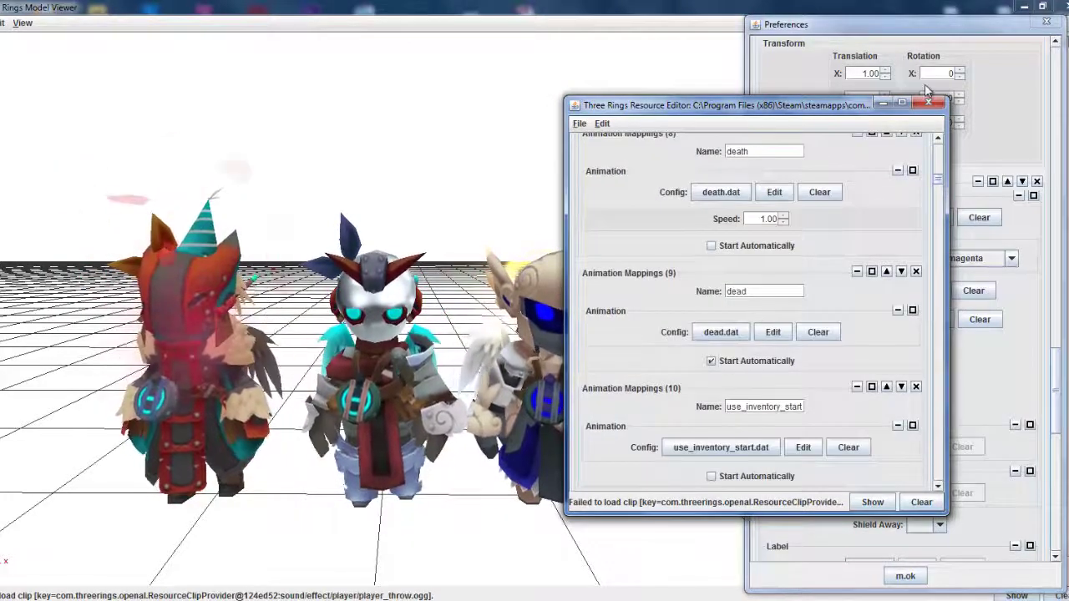
{"action": "left_click", "coordinate": [882, 103]}
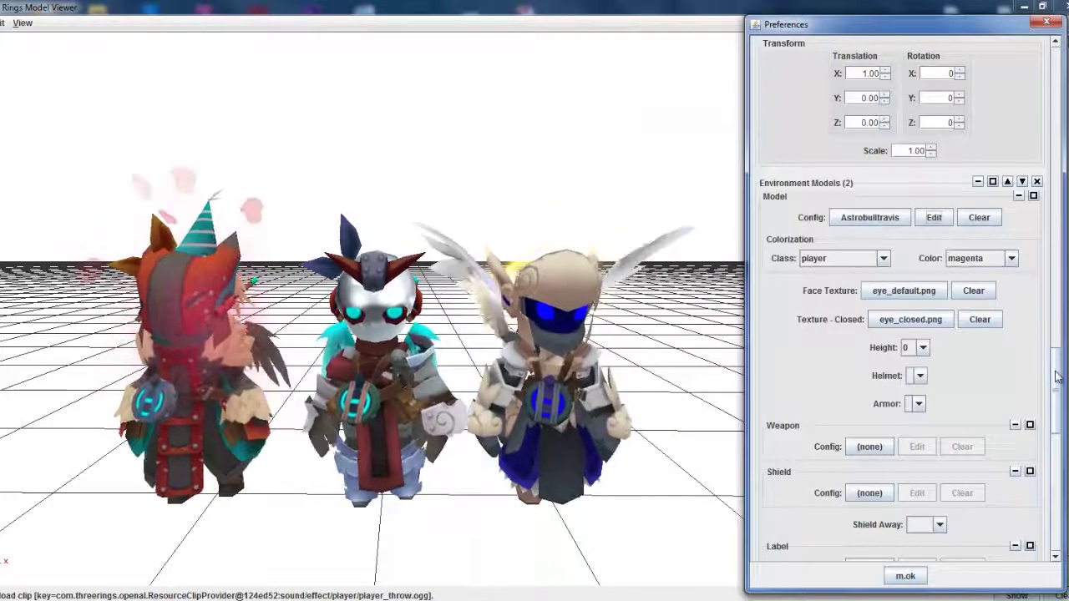
Step: Move the Astrobulltravis entry down one place, below the empty environment model
{"action": "left_click_drag", "start_coordinate": [1056, 385], "coordinate": [1056, 327]}
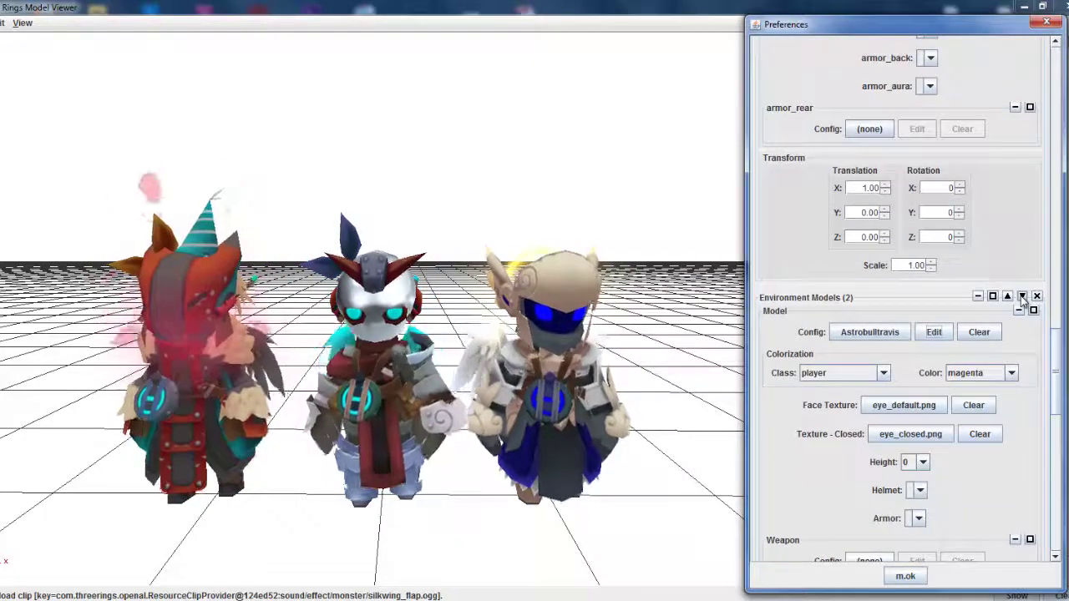
{"action": "left_click", "coordinate": [1022, 297]}
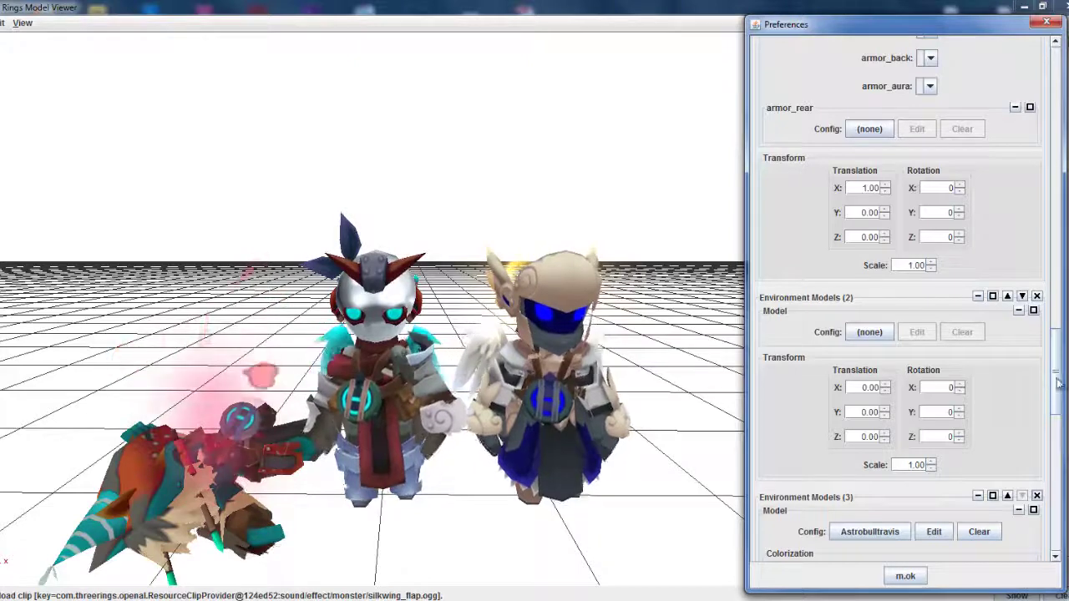
{"action": "scroll", "coordinate": [1061, 378], "scroll_direction": "up", "scroll_amount": 2}
Step: Make the use_inventory_loop animation start automatically in the Outlaw-Gamer config, and move the Outlaw-Gamer entry down below the empty environment model
{"action": "left_click", "coordinate": [505, 595]}
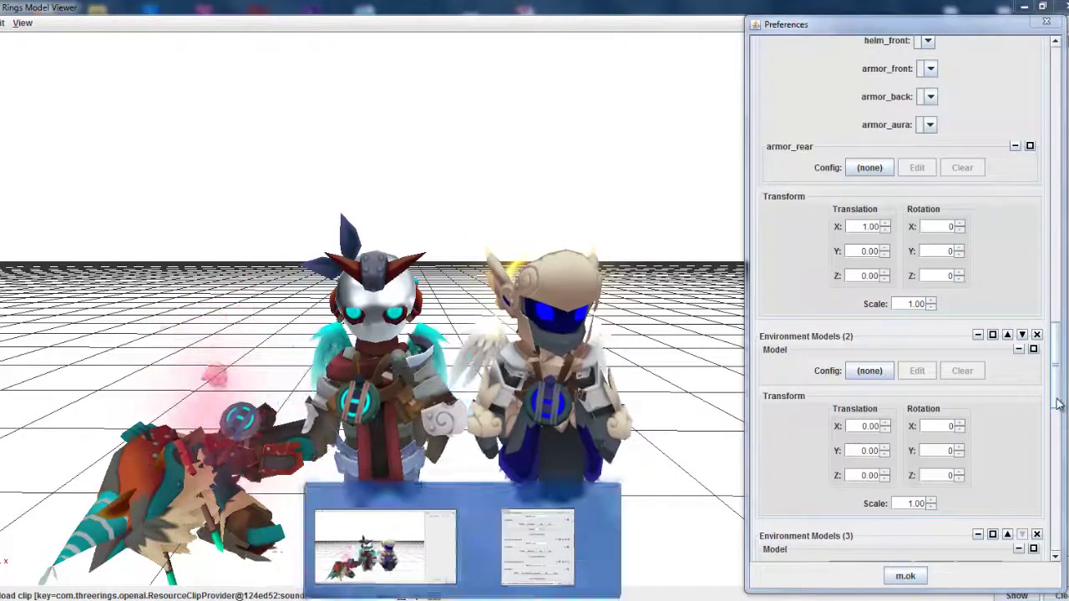
{"action": "left_click_drag", "start_coordinate": [1056, 364], "coordinate": [1054, 259]}
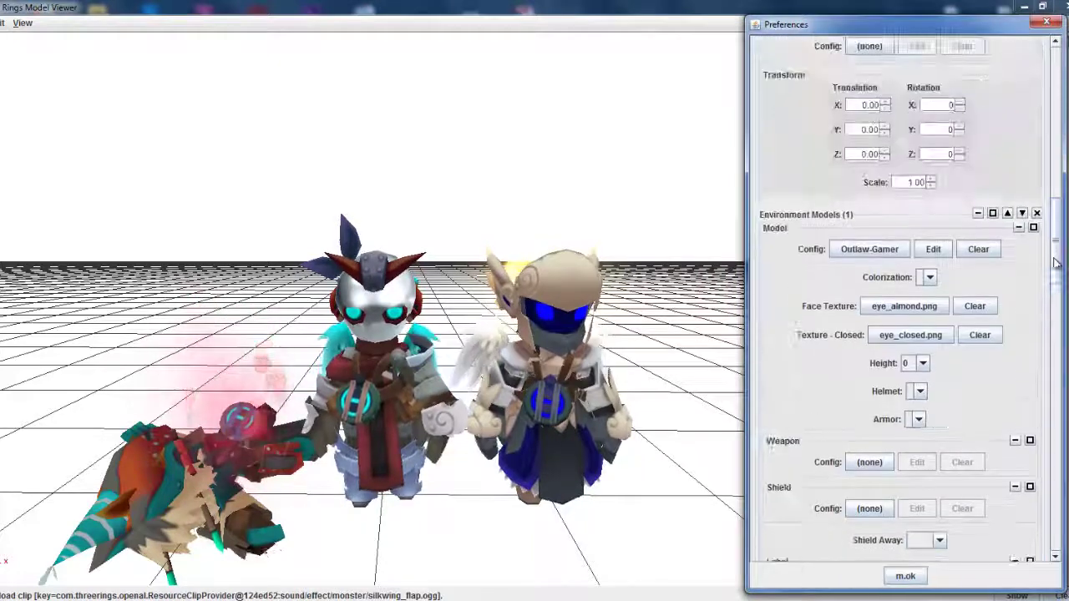
{"action": "left_click", "coordinate": [929, 250]}
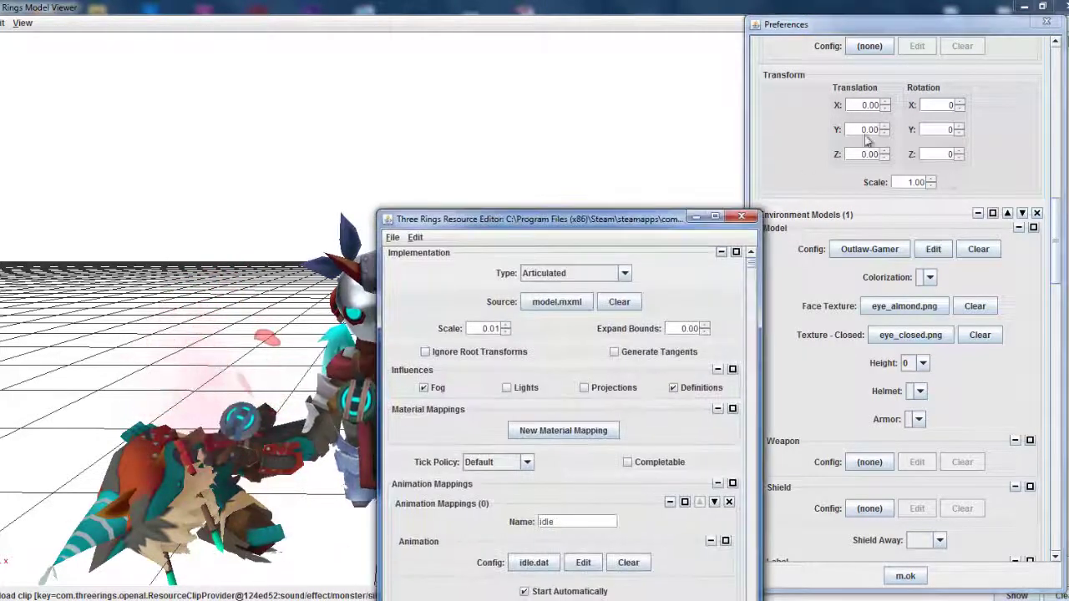
{"action": "left_click_drag", "start_coordinate": [612, 232], "coordinate": [909, 128]}
{"action": "scroll", "coordinate": [1042, 176], "scroll_direction": "down", "scroll_amount": 1}
{"action": "left_click_drag", "start_coordinate": [1042, 175], "coordinate": [1044, 202]}
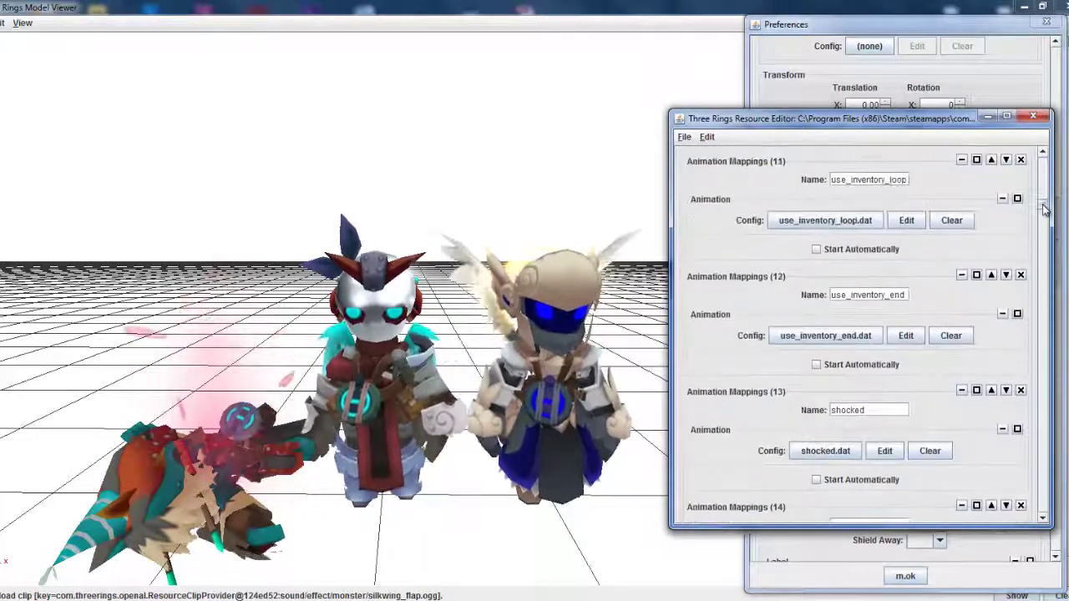
{"action": "left_click", "coordinate": [868, 277]}
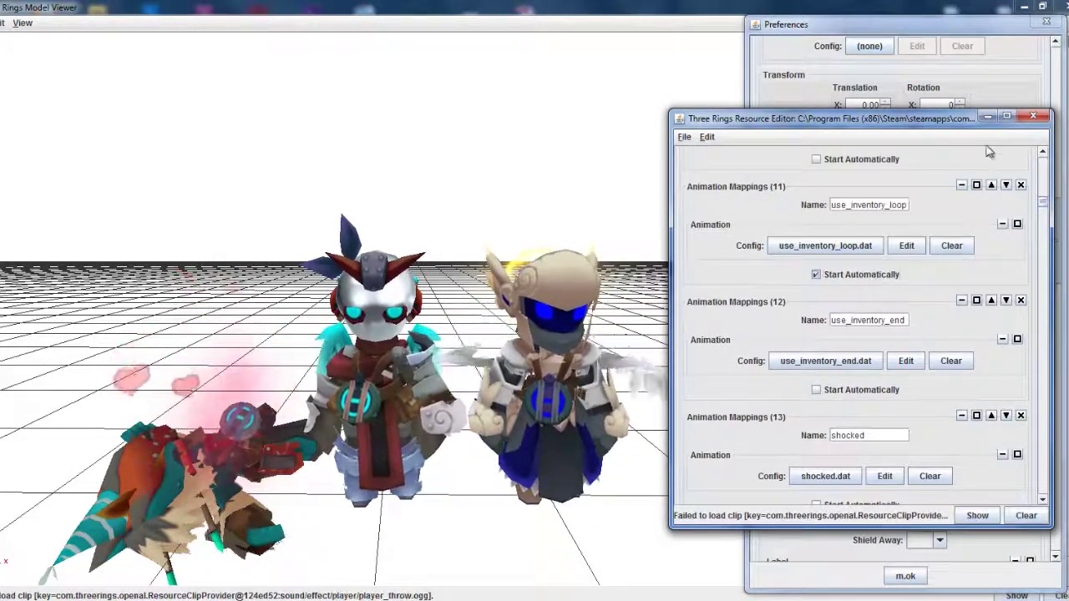
{"action": "left_click", "coordinate": [988, 117]}
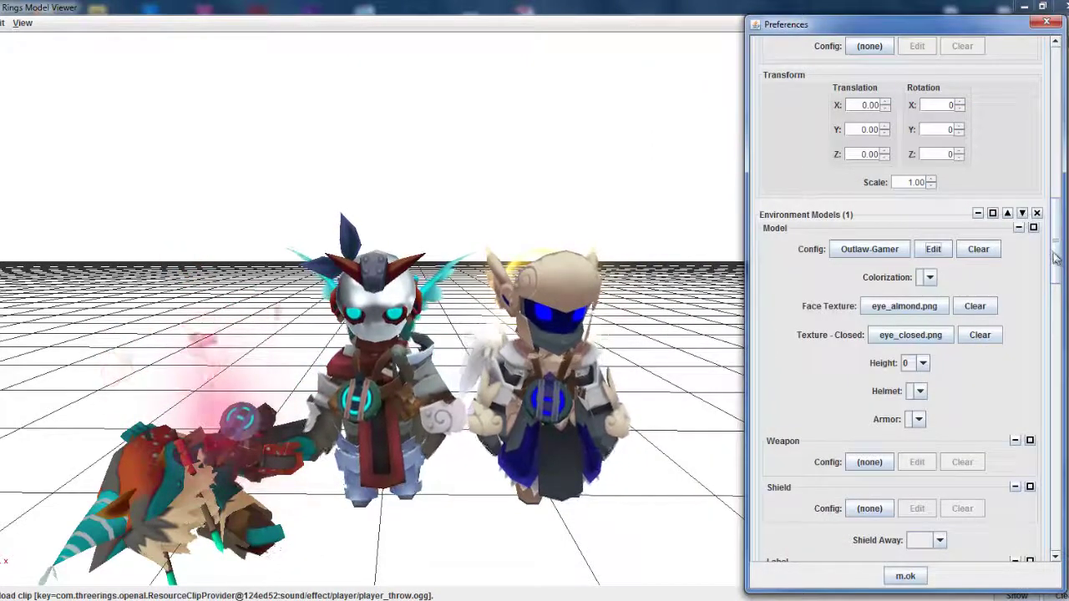
{"action": "left_click", "coordinate": [1022, 214]}
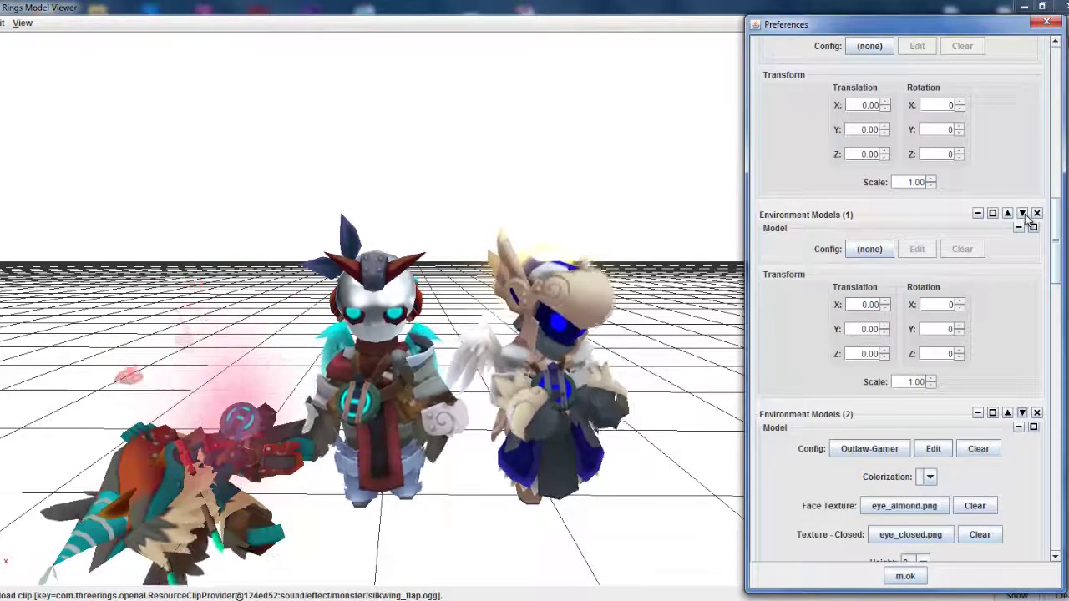
Step: Make the sleeping animation start automatically in the Example Solotron config, and move the Example Solotron entry down below the empty environment model
{"action": "scroll", "coordinate": [1056, 223], "scroll_direction": "up", "scroll_amount": 5}
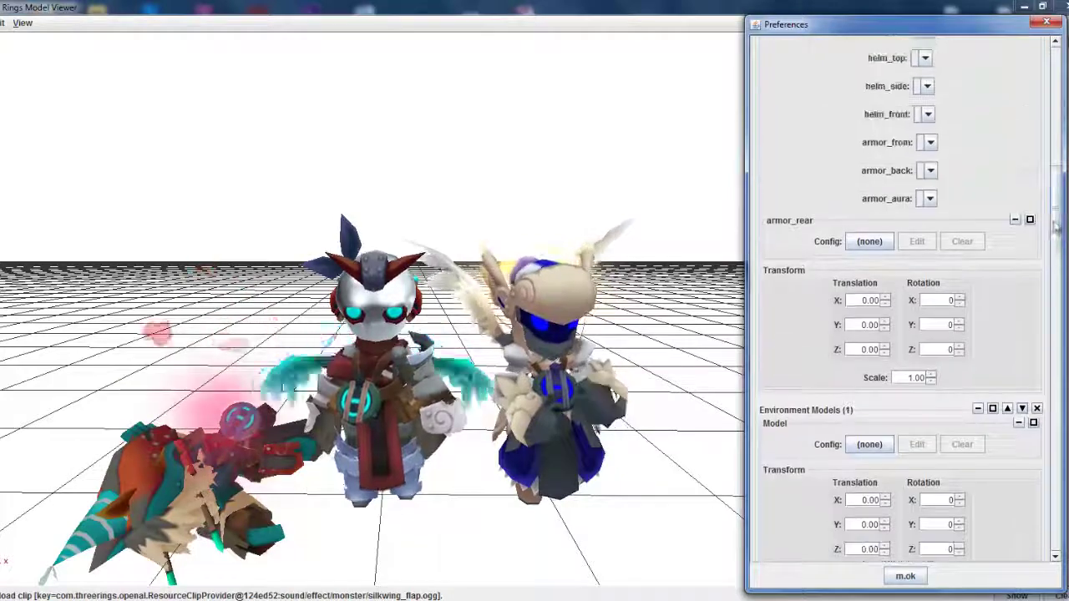
{"action": "scroll", "coordinate": [1056, 224], "scroll_direction": "up", "scroll_amount": 10}
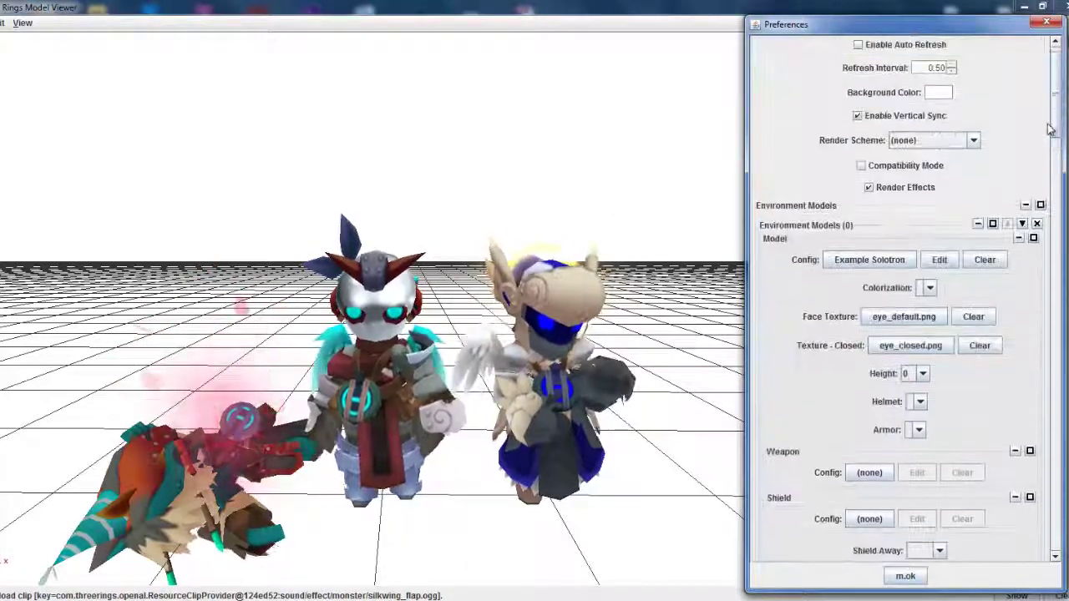
{"action": "left_click_drag", "start_coordinate": [1050, 129], "coordinate": [1050, 140]}
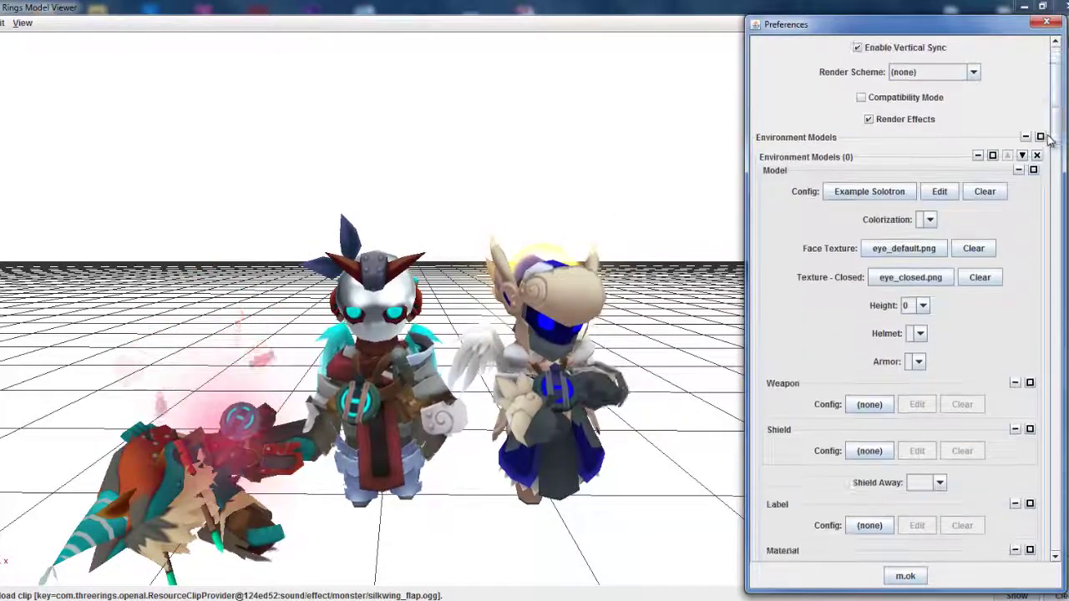
{"action": "left_click", "coordinate": [936, 191]}
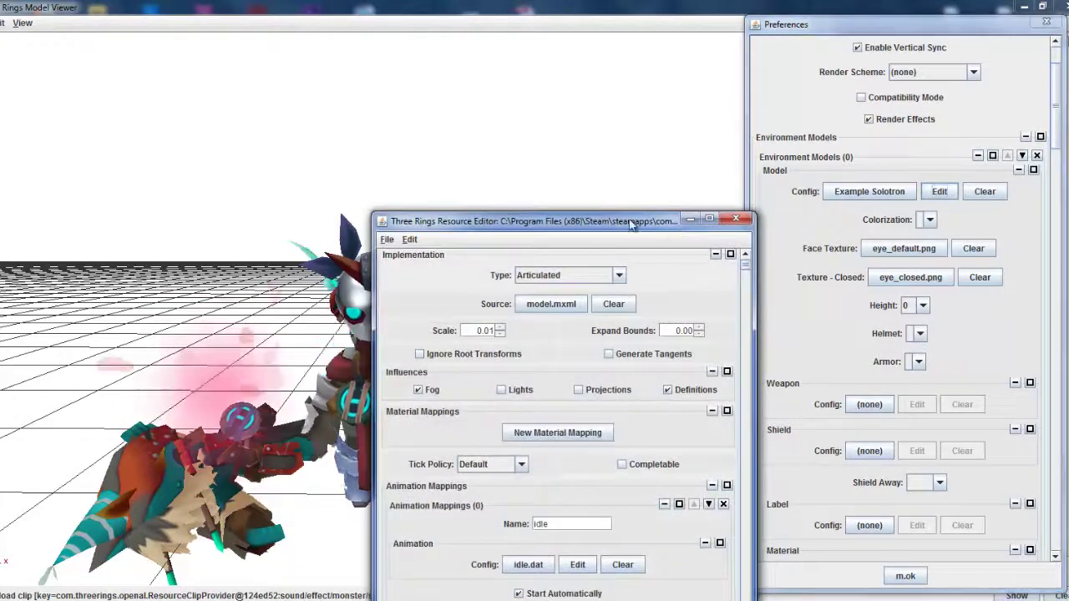
{"action": "left_click_drag", "start_coordinate": [632, 224], "coordinate": [922, 89]}
{"action": "scroll", "coordinate": [1035, 159], "scroll_direction": "down", "scroll_amount": 3}
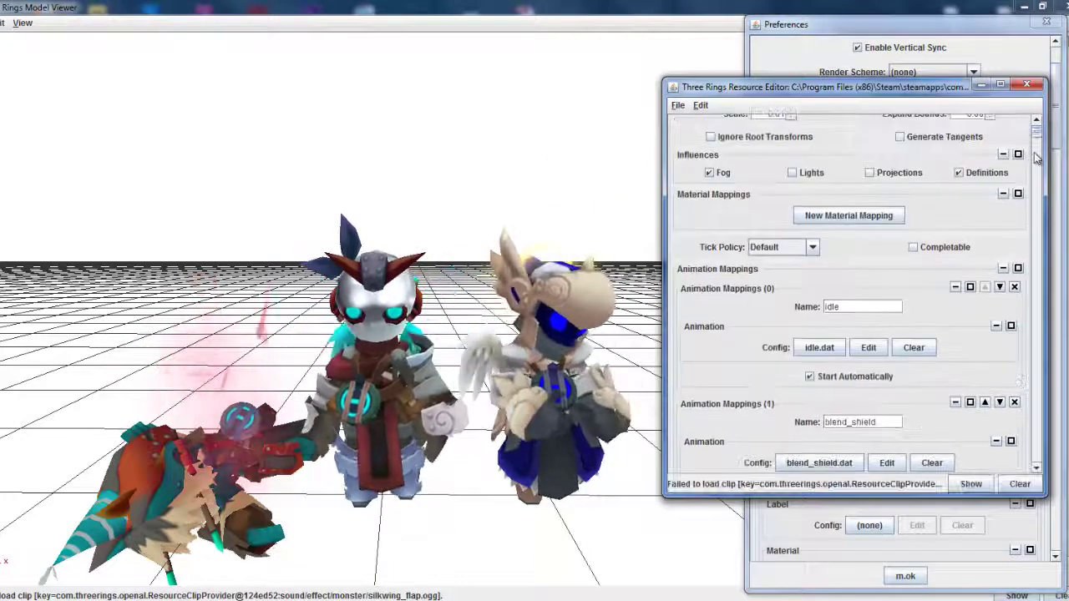
{"action": "scroll", "coordinate": [1034, 172], "scroll_direction": "down", "scroll_amount": 20}
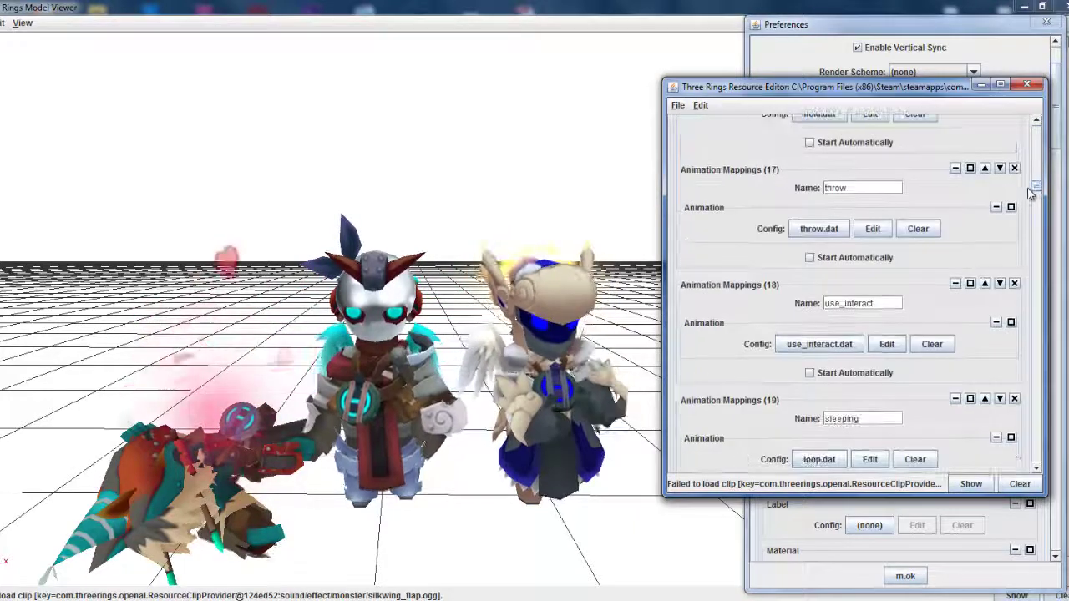
{"action": "scroll", "coordinate": [1028, 193], "scroll_direction": "down", "scroll_amount": 10}
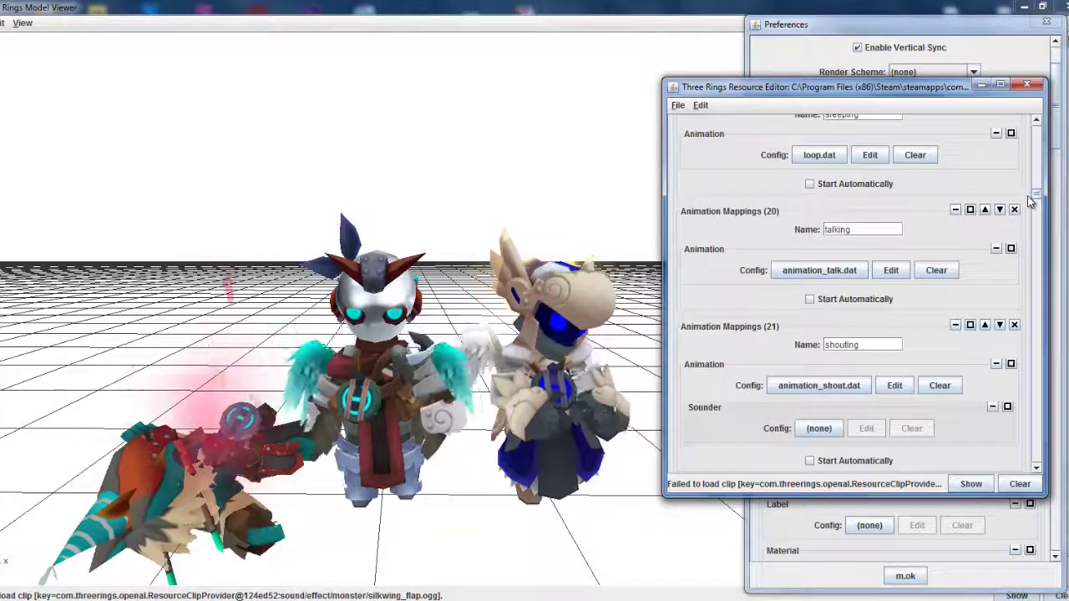
{"action": "left_click", "coordinate": [868, 184]}
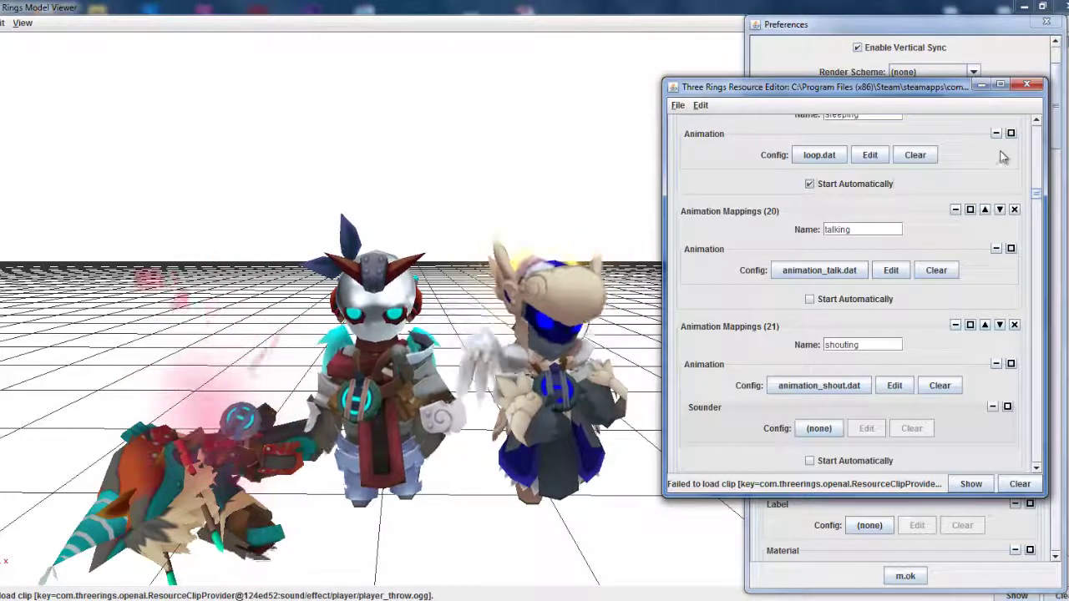
{"action": "left_click", "coordinate": [982, 85]}
{"action": "left_click", "coordinate": [1022, 157]}
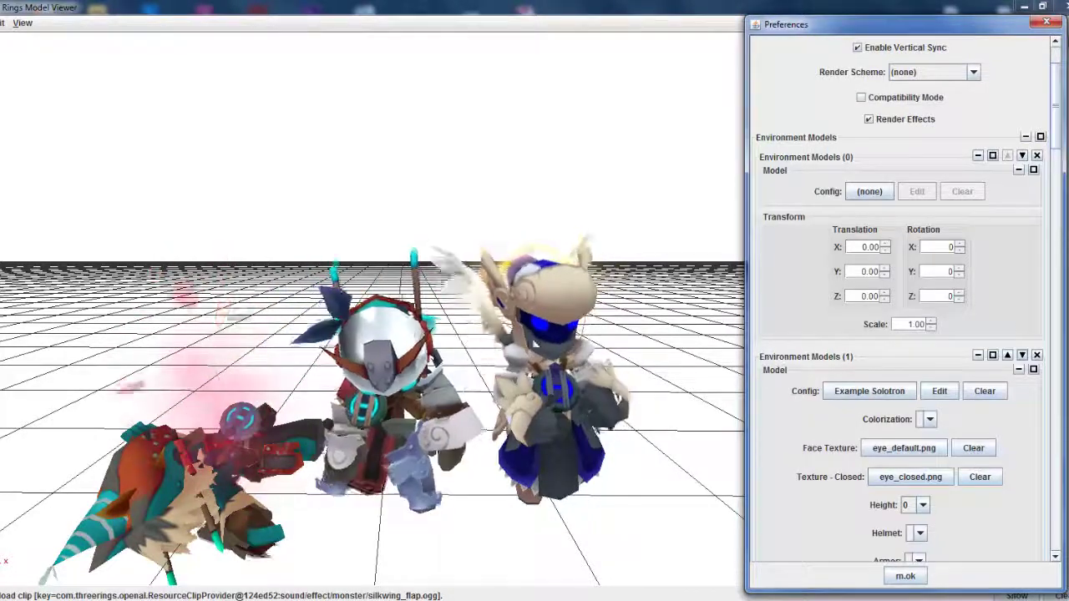
Step: Move the empty environment model down past the Example Solotron, Outlaw-Gamer and Astrobulltravis entries to the end of the list
{"action": "left_click", "coordinate": [1036, 156]}
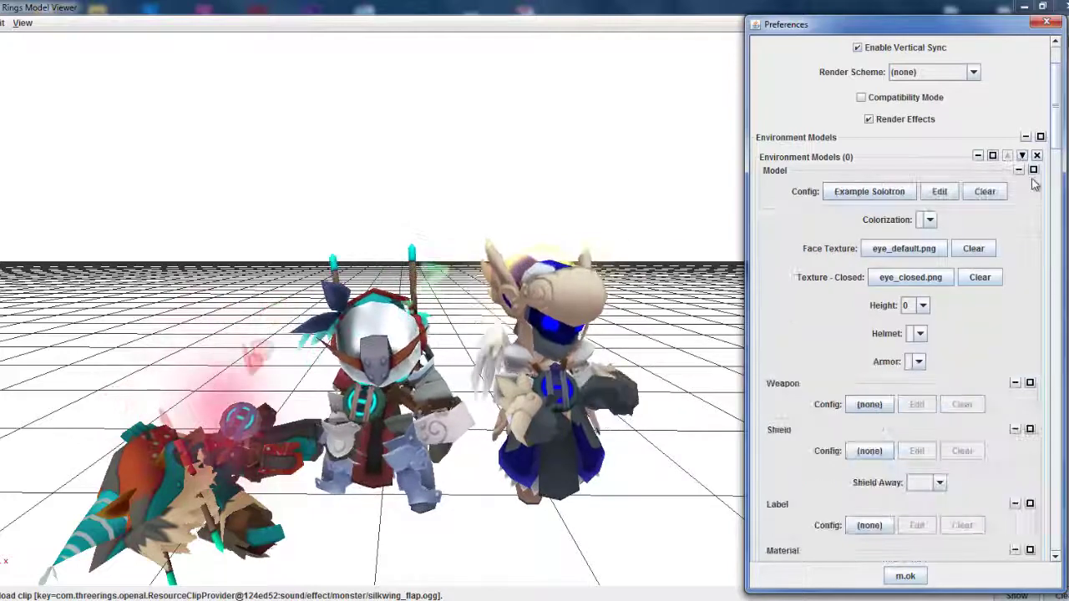
{"action": "scroll", "coordinate": [1030, 300], "scroll_direction": "down", "scroll_amount": 5}
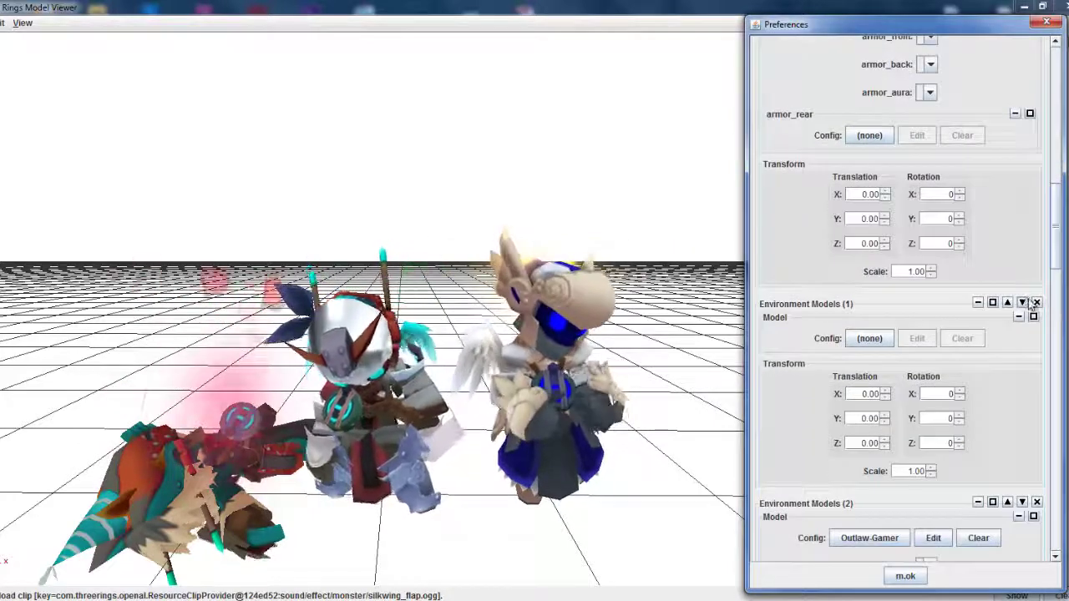
{"action": "left_click", "coordinate": [1035, 302]}
{"action": "scroll", "coordinate": [1048, 246], "scroll_direction": "down", "scroll_amount": 10}
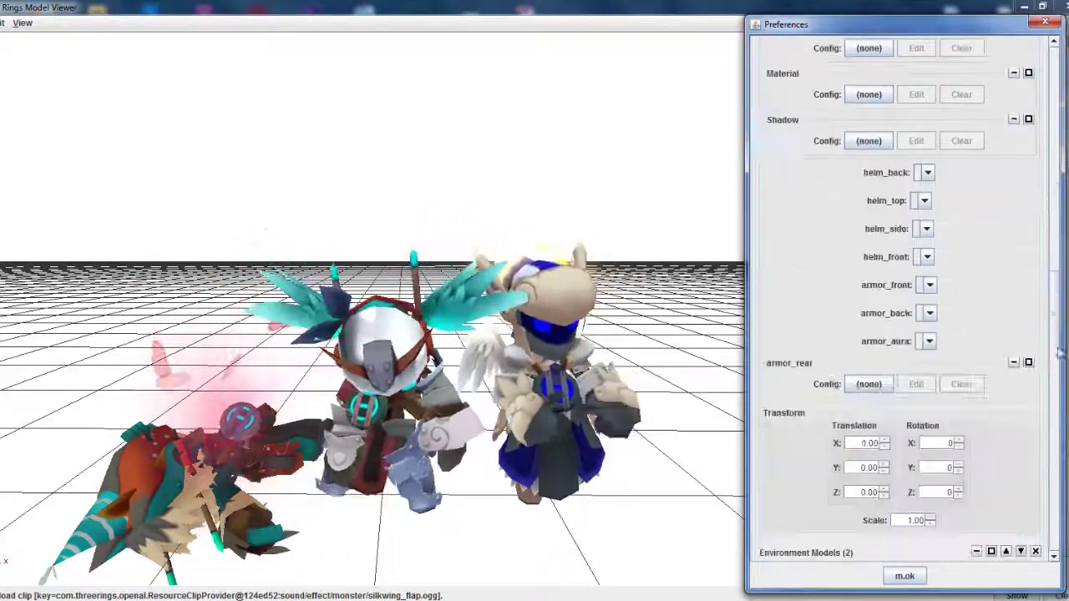
{"action": "left_click", "coordinate": [1035, 241]}
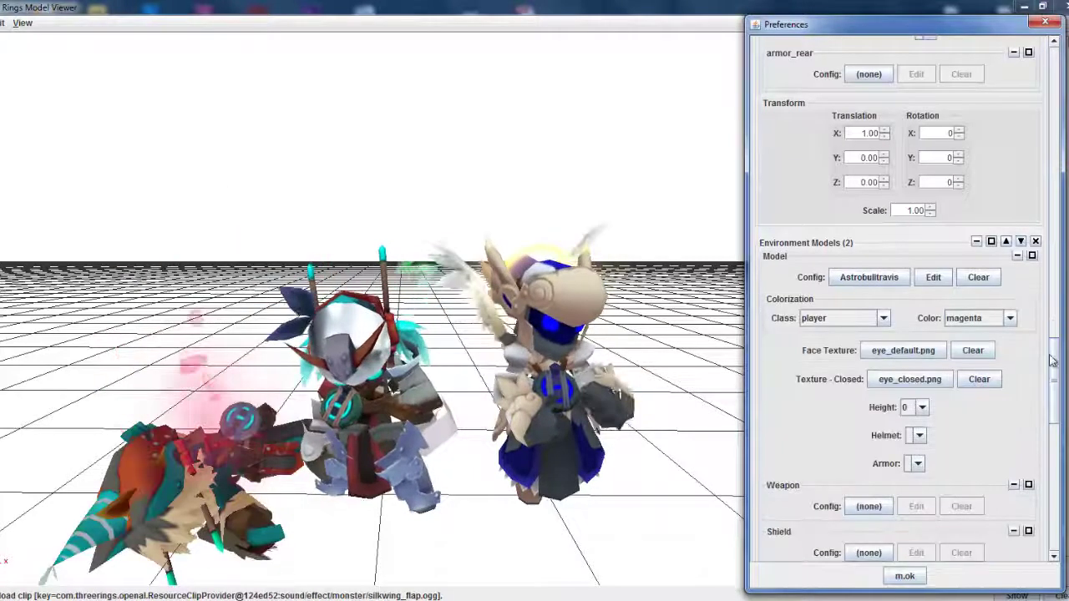
{"action": "left_click_drag", "start_coordinate": [1054, 403], "coordinate": [1054, 399]}
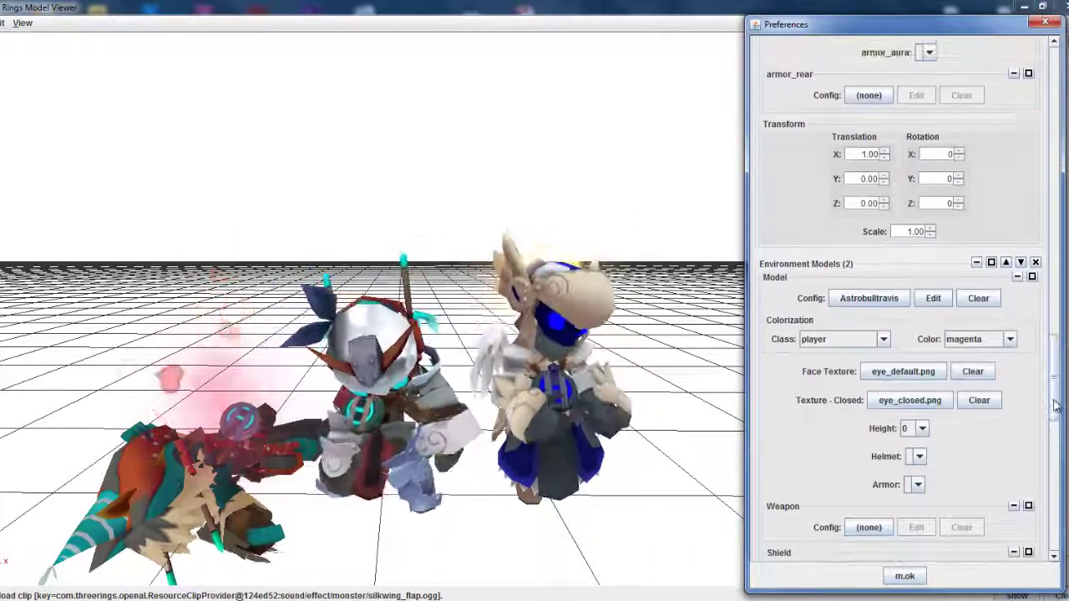
Step: Shift the Preferences window aside, set the viewer's playback speed to 0.01, and move the window back
{"action": "left_click", "coordinate": [1067, 532]}
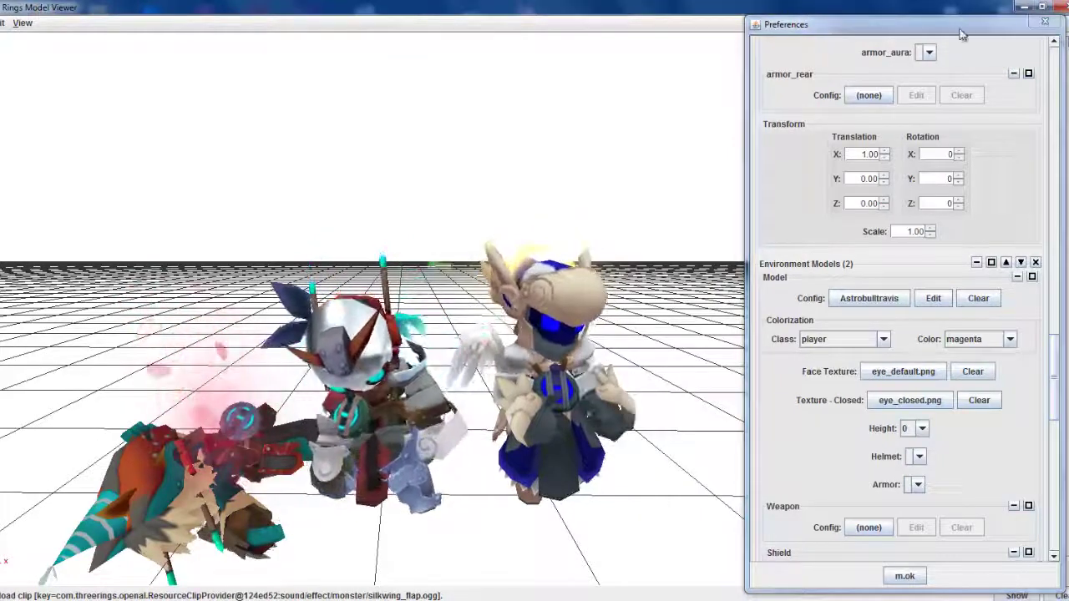
{"action": "left_click_drag", "start_coordinate": [955, 21], "coordinate": [836, 17]}
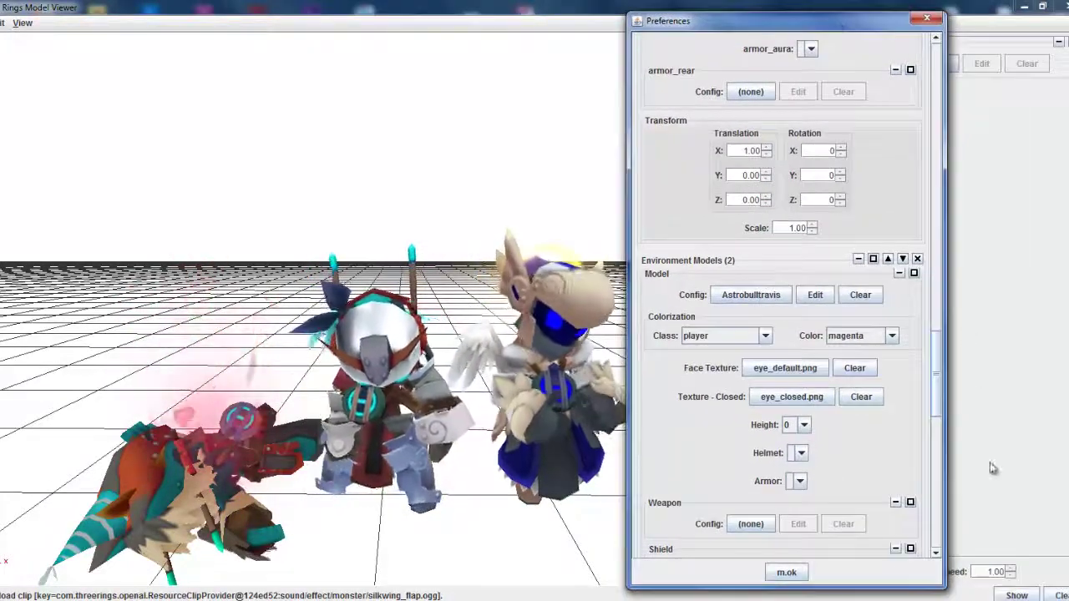
{"action": "left_click", "coordinate": [1000, 571]}
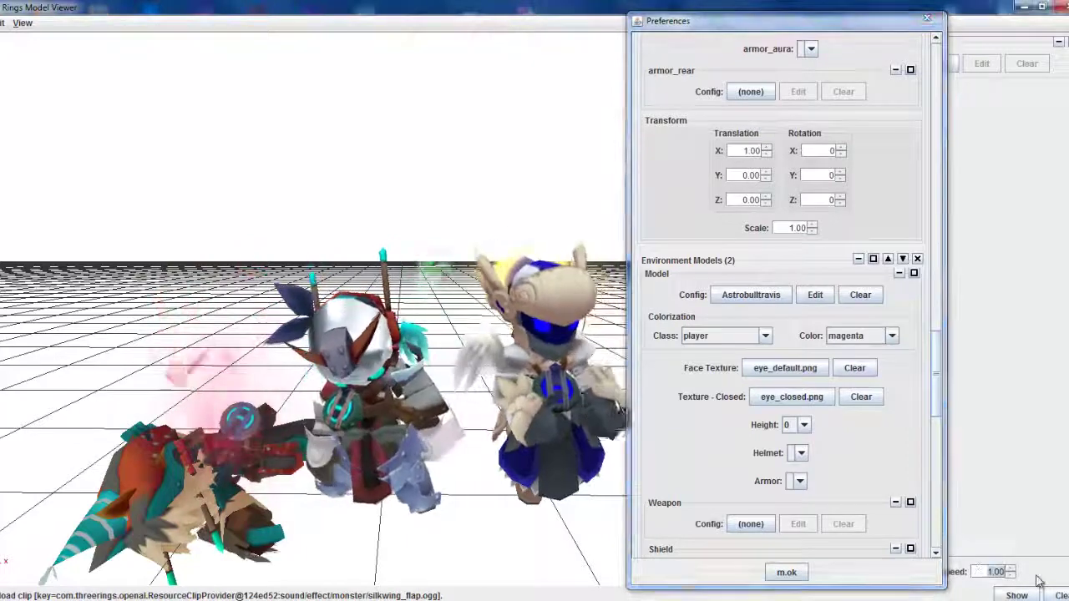
{"action": "type", "text": "01"}
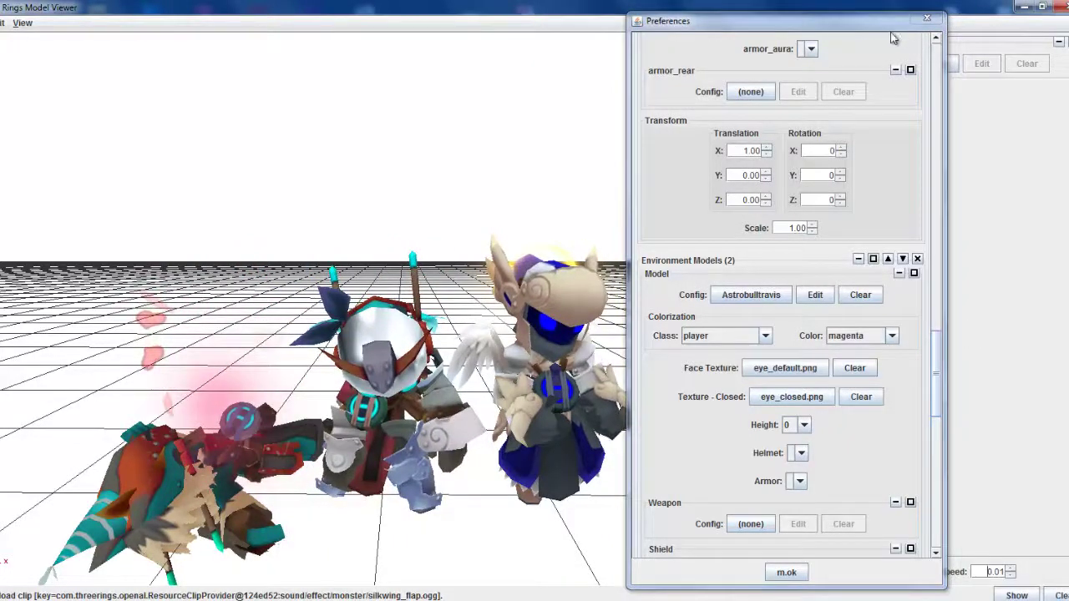
{"action": "left_click_drag", "start_coordinate": [893, 24], "coordinate": [1008, 25]}
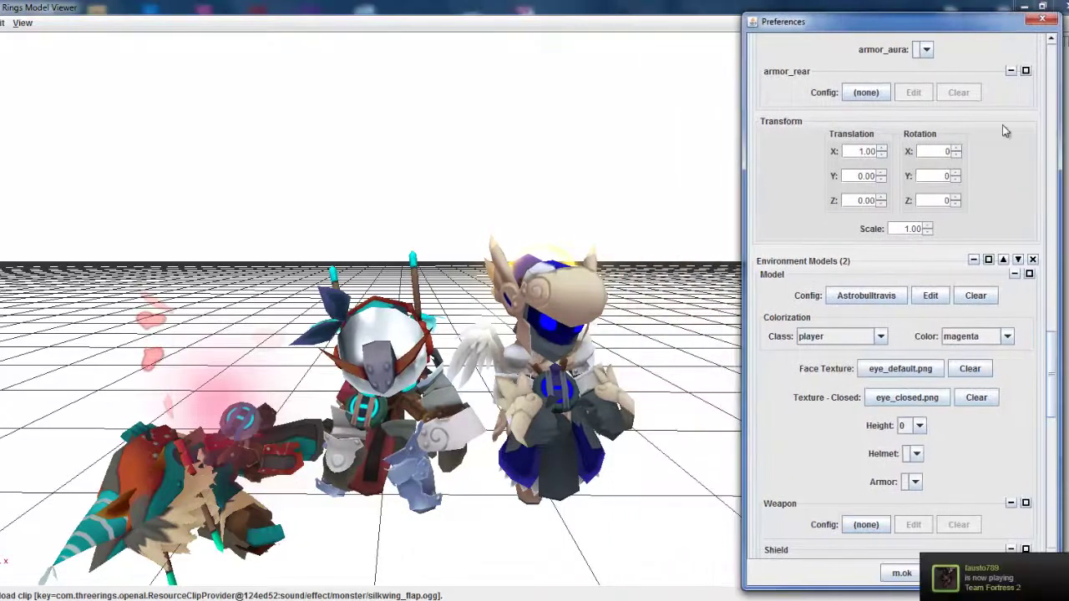
Step: Move the Astrobulltravis entry down one place, and in its config switch the automatically started animation from dead to talking
{"action": "left_click", "coordinate": [1018, 259]}
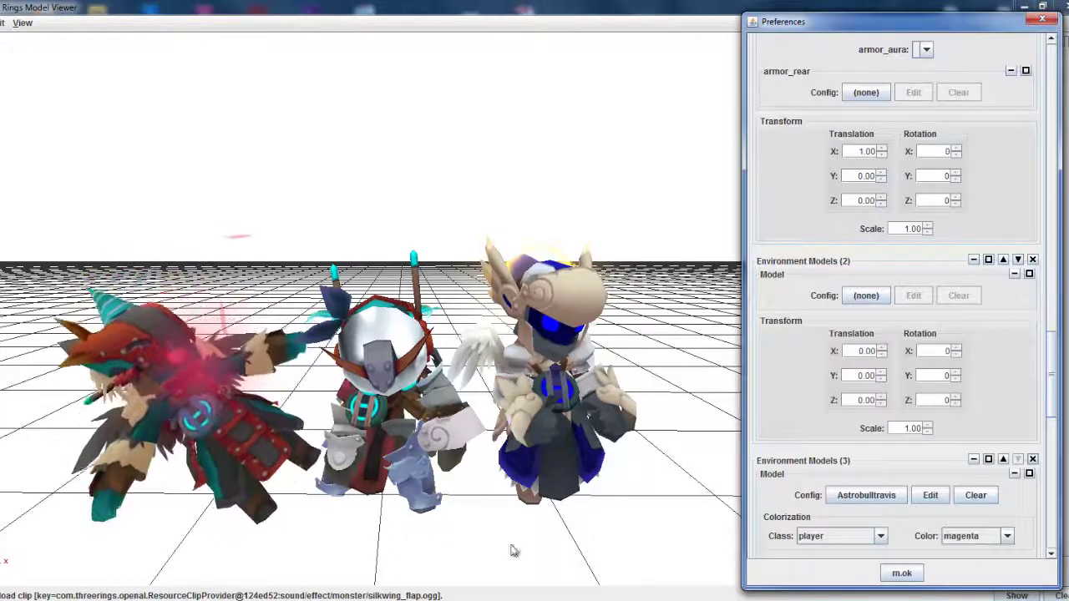
{"action": "mouse_move", "coordinate": [420, 565]}
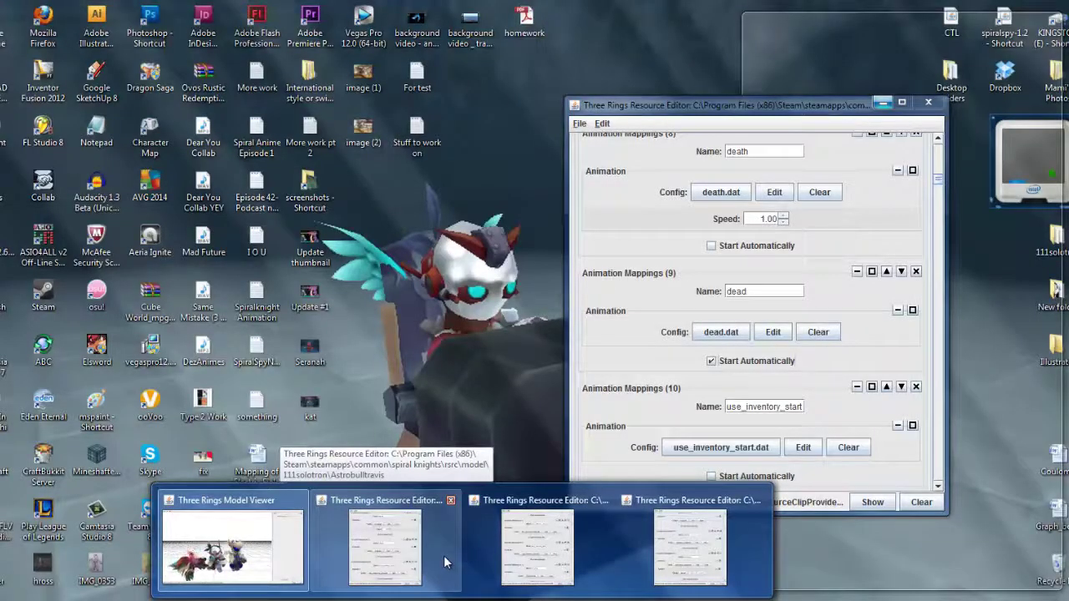
{"action": "left_click", "coordinate": [443, 555]}
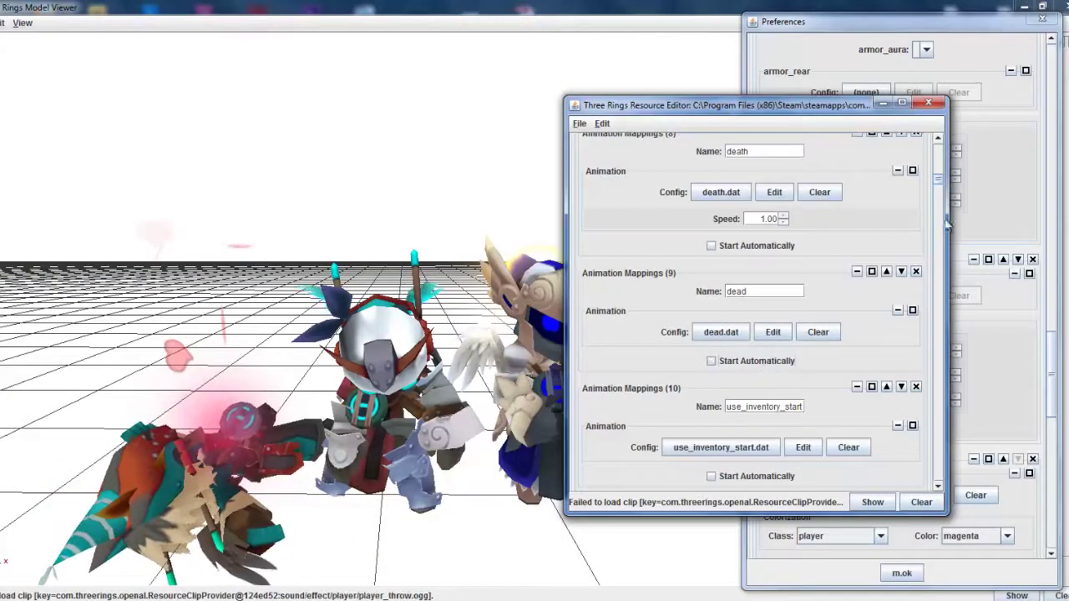
{"action": "left_click_drag", "start_coordinate": [939, 188], "coordinate": [939, 221]}
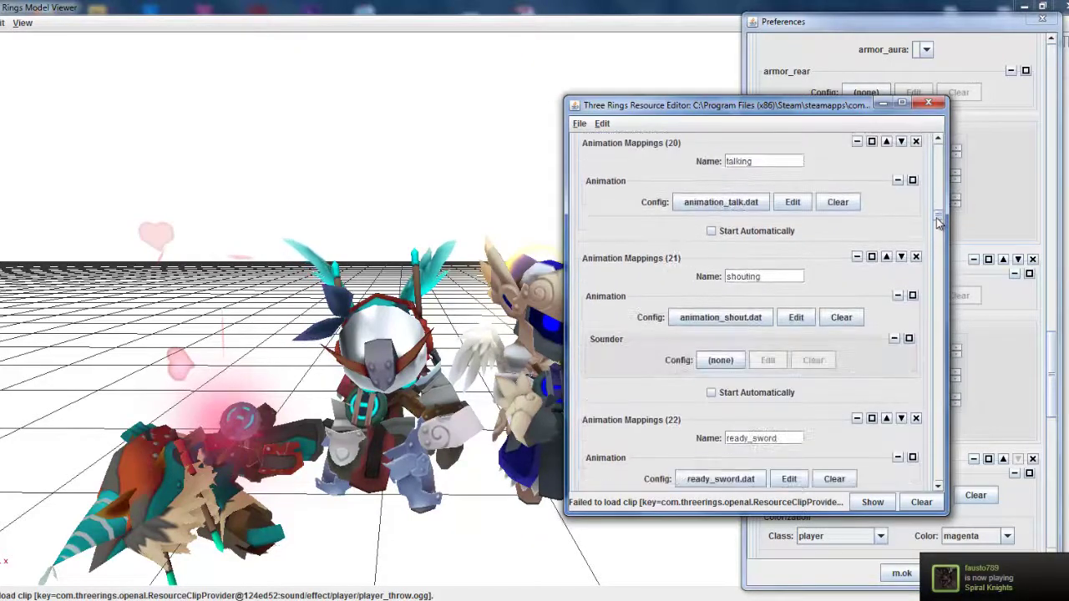
{"action": "left_click", "coordinate": [762, 233]}
{"action": "left_click", "coordinate": [882, 103]}
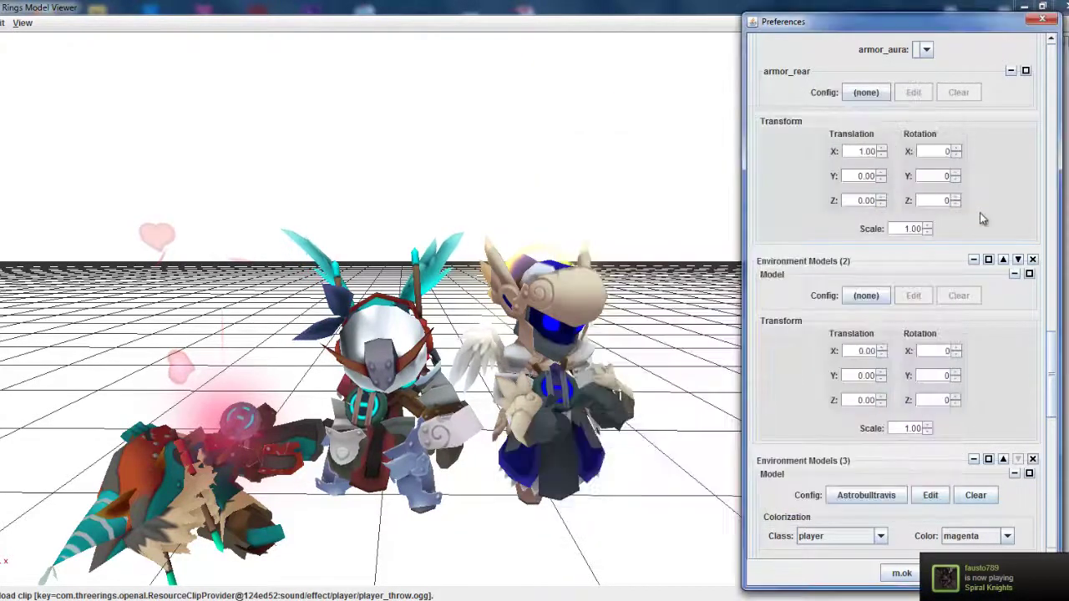
Step: Shift the Preferences window clear of the playback speed control and move the empty environment model down below the Astrobulltravis entry
{"action": "left_click_drag", "start_coordinate": [1054, 390], "coordinate": [1054, 392]}
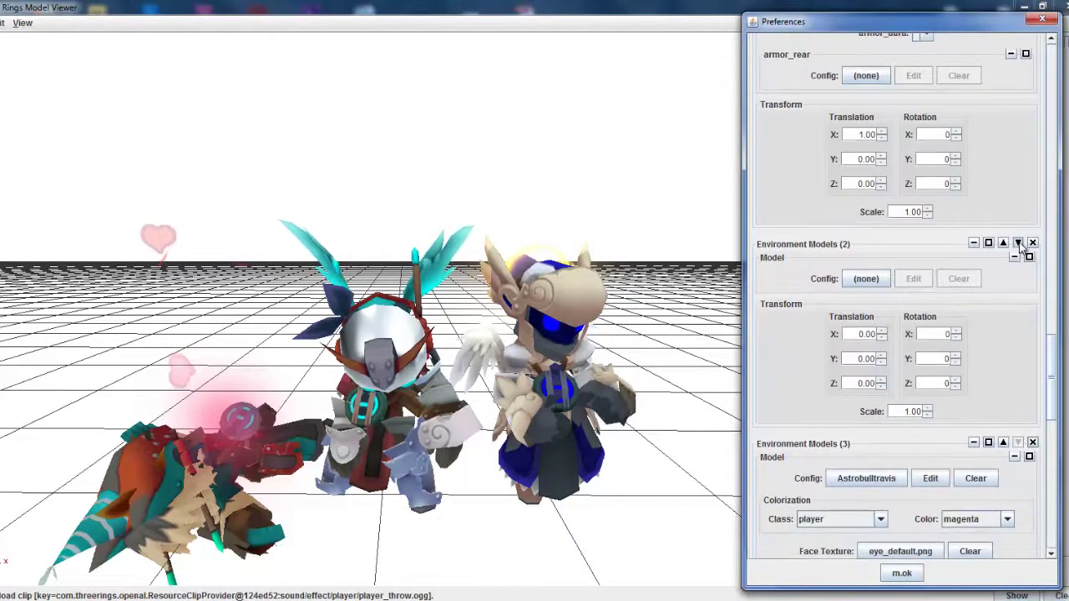
{"action": "left_click_drag", "start_coordinate": [922, 30], "coordinate": [823, 26]}
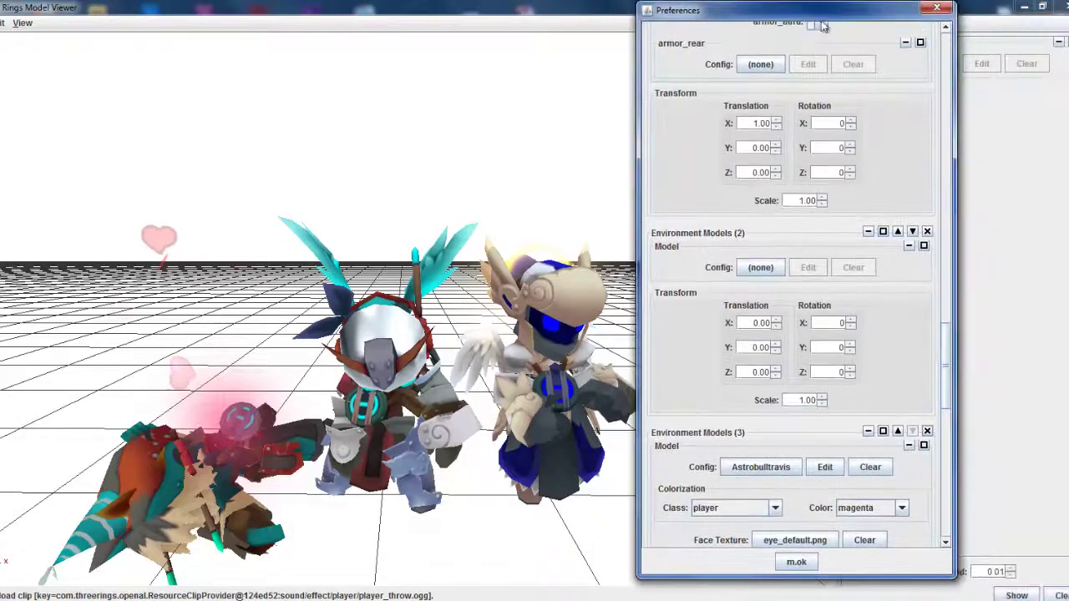
{"action": "left_click", "coordinate": [912, 233]}
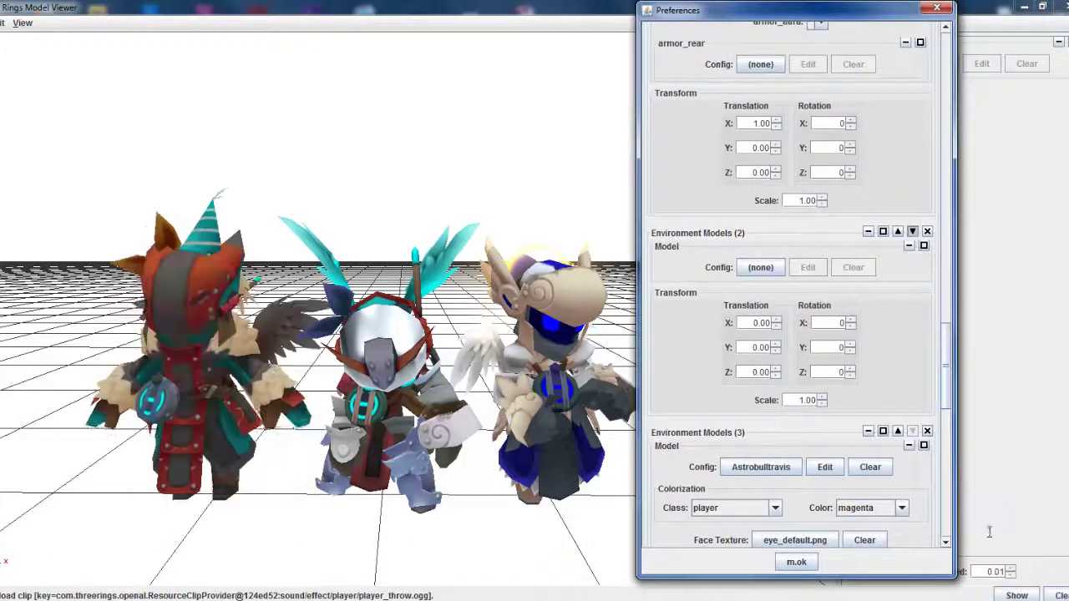
{"action": "left_click", "coordinate": [1011, 571]}
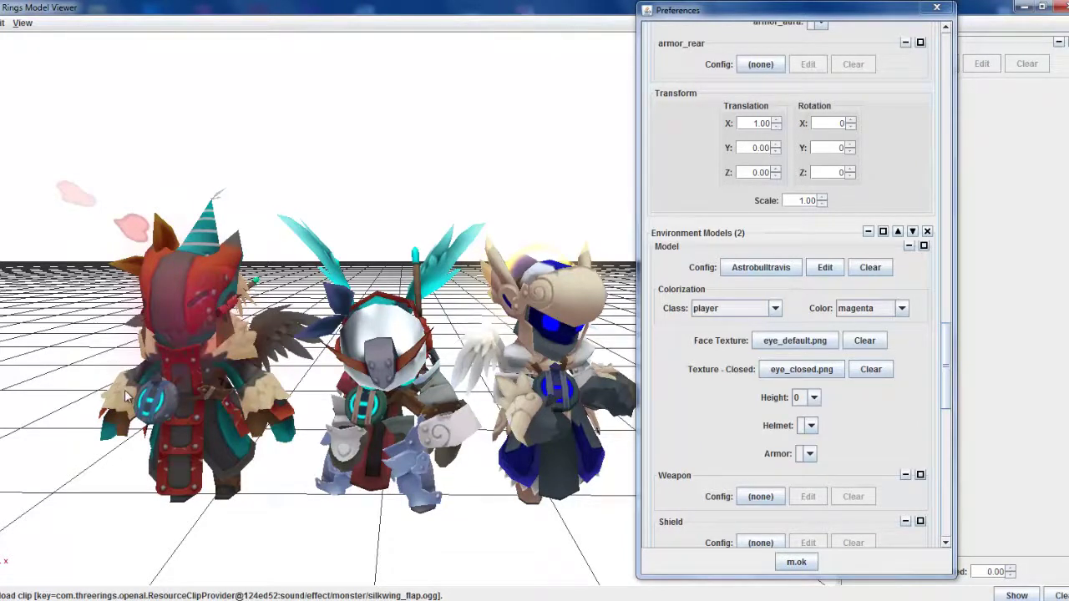
Step: Move the Astrobulltravis entry down below the empty environment model, and raise the viewer's playback speed from slow motion to 1.00
{"action": "left_click", "coordinate": [913, 233]}
{"action": "left_click", "coordinate": [1011, 575]}
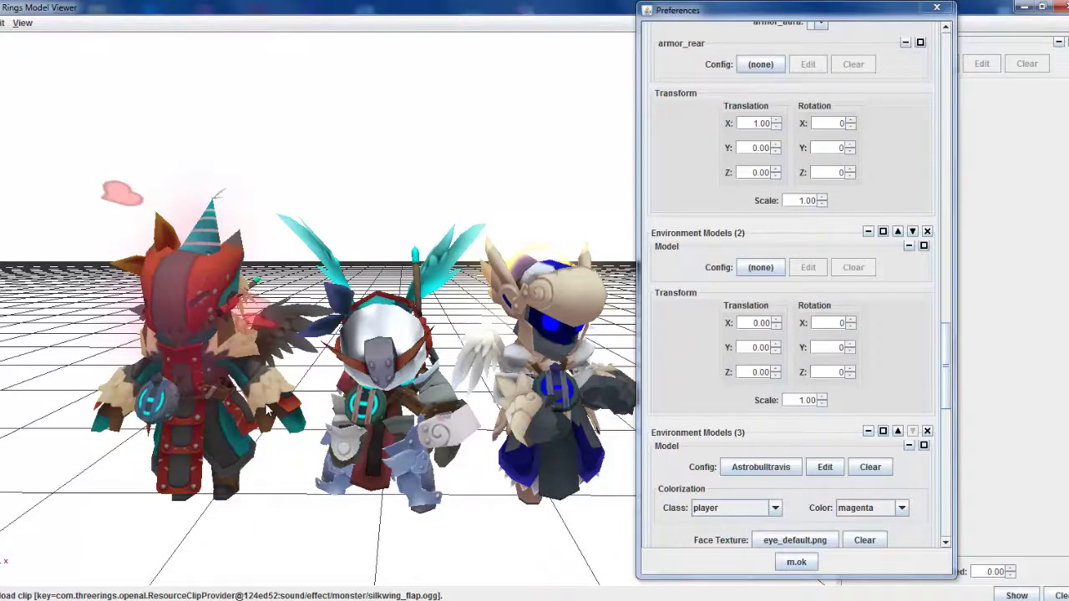
{"action": "left_click", "coordinate": [1012, 571]}
{"action": "left_click", "coordinate": [1012, 570]}
{"action": "left_click", "coordinate": [1012, 571]}
{"action": "left_click", "coordinate": [1012, 570]}
{"action": "left_click", "coordinate": [1012, 570]}
{"action": "left_click", "coordinate": [1012, 571]}
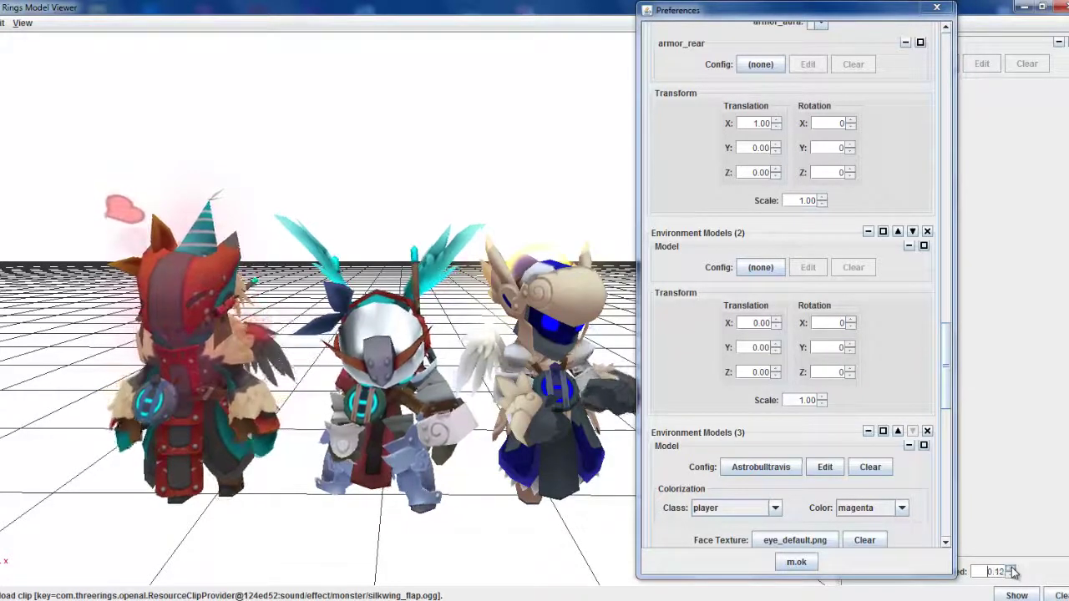
{"action": "left_click", "coordinate": [1012, 570]}
{"action": "left_click", "coordinate": [1012, 570]}
{"action": "left_click", "coordinate": [1010, 568]}
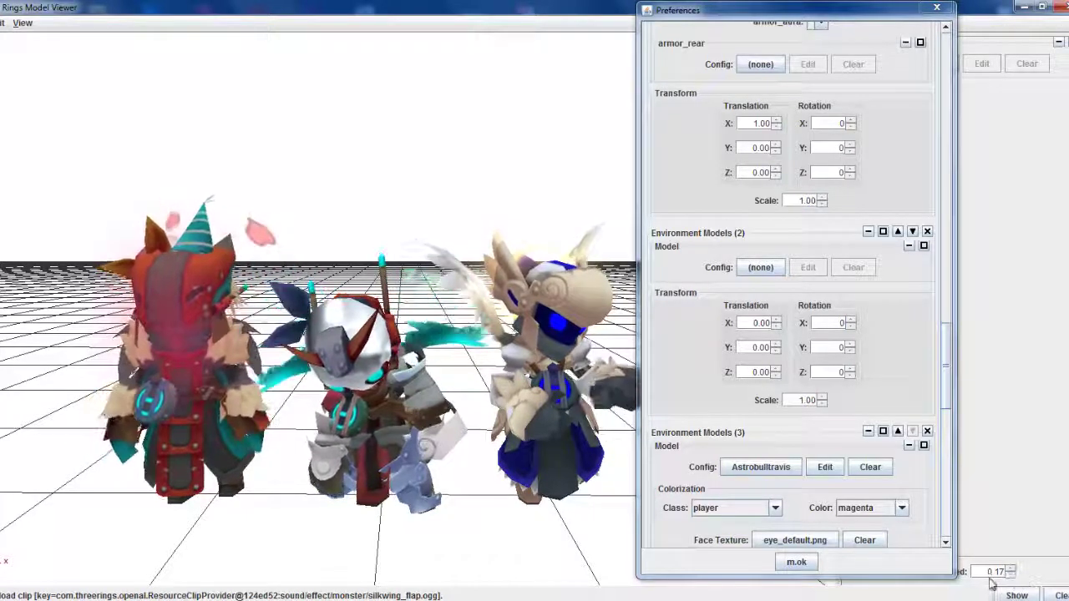
{"action": "type", "text": "1"}
{"action": "key", "text": "Return"}
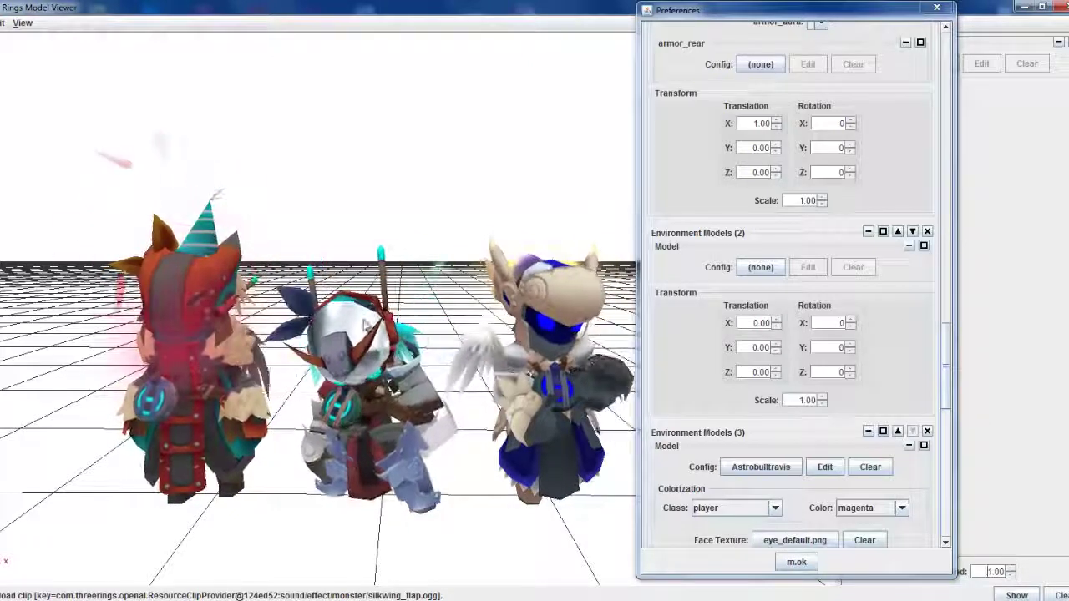
Step: Swap the empty environment model and the Astrobulltravis entry repeatedly to restart the animation, leaving Astrobulltravis above the empty one
{"action": "left_click", "coordinate": [913, 231]}
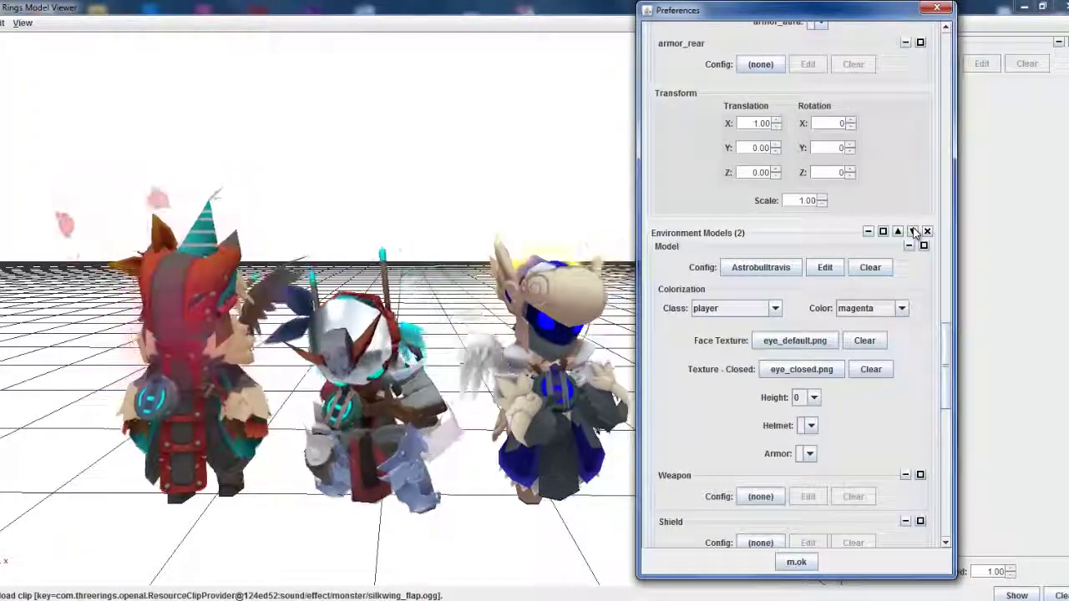
{"action": "left_click", "coordinate": [912, 232]}
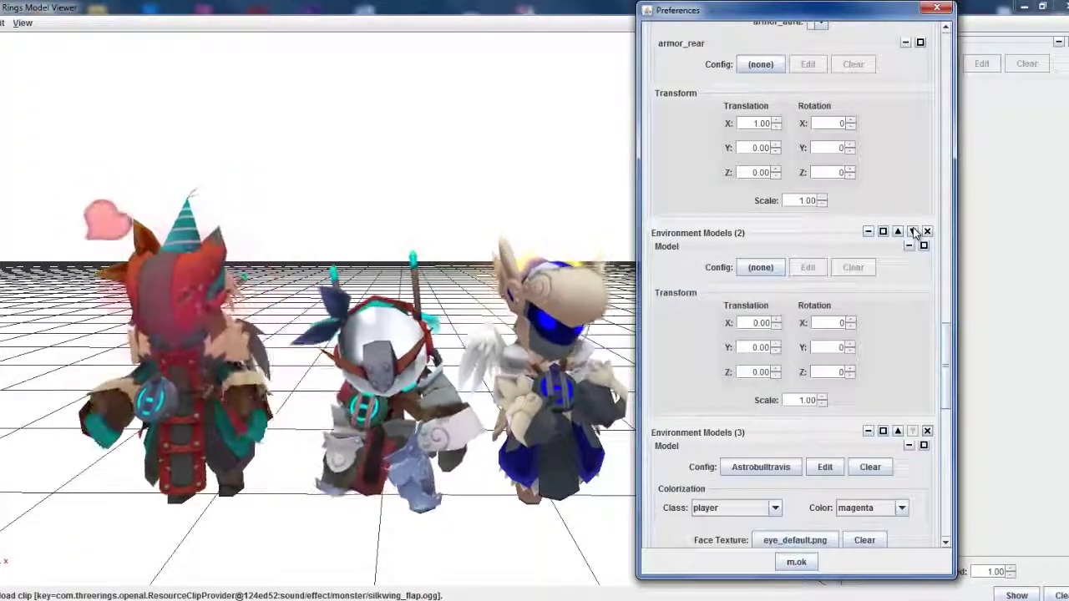
{"action": "left_click", "coordinate": [913, 231]}
{"action": "left_click", "coordinate": [913, 231]}
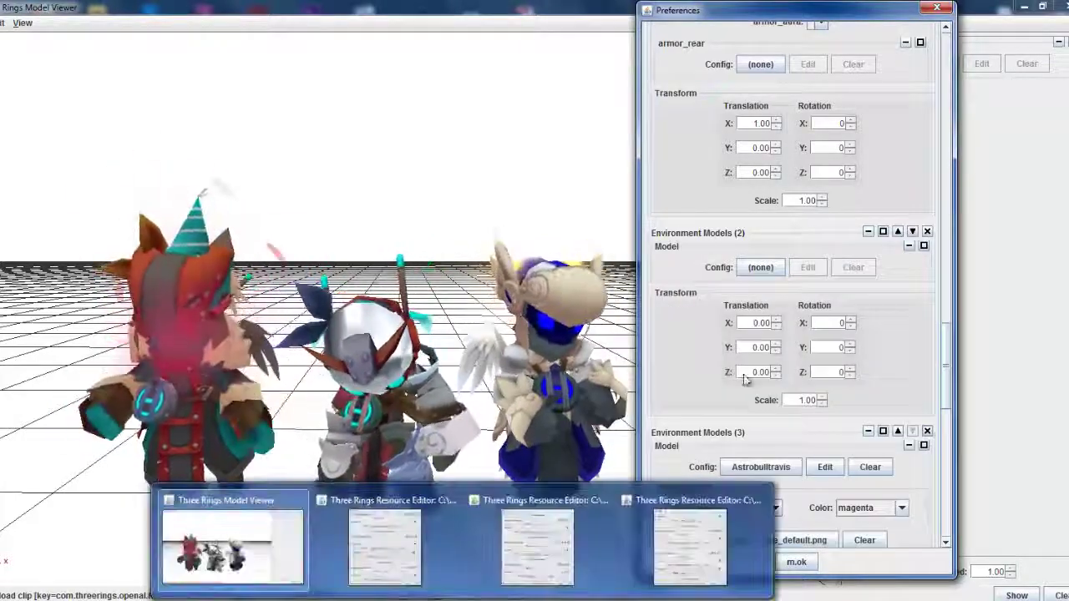
{"action": "left_click", "coordinate": [913, 231]}
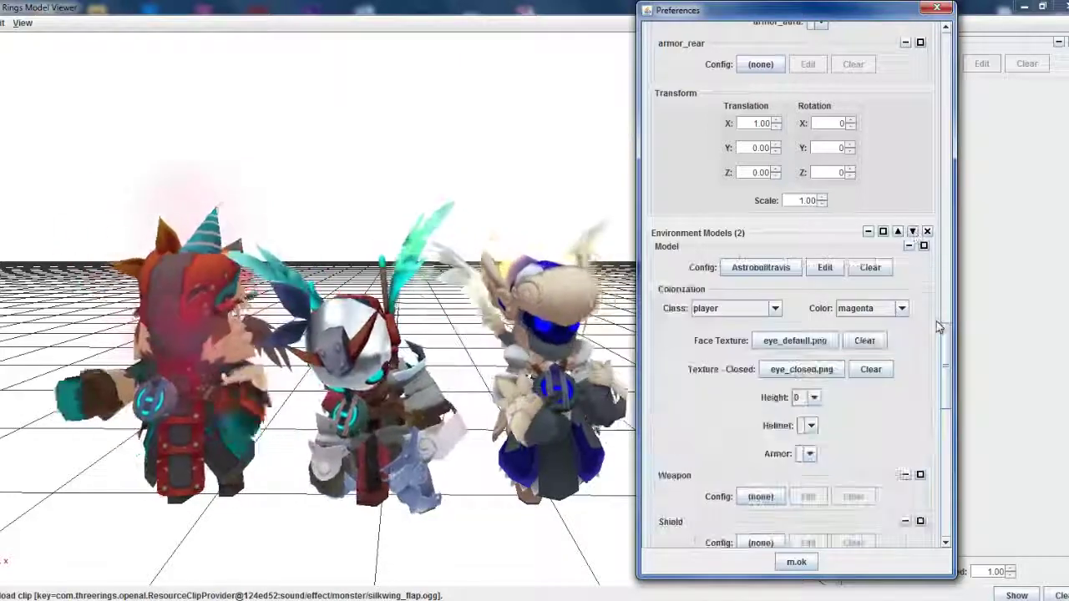
Step: Shift the Preferences window away from the scene and adjust the camera angle to view all three animated knights
{"action": "left_click_drag", "start_coordinate": [858, 13], "coordinate": [994, 13]}
{"action": "left_click", "coordinate": [560, 274]}
{"action": "left_click_drag", "start_coordinate": [458, 305], "coordinate": [440, 446]}
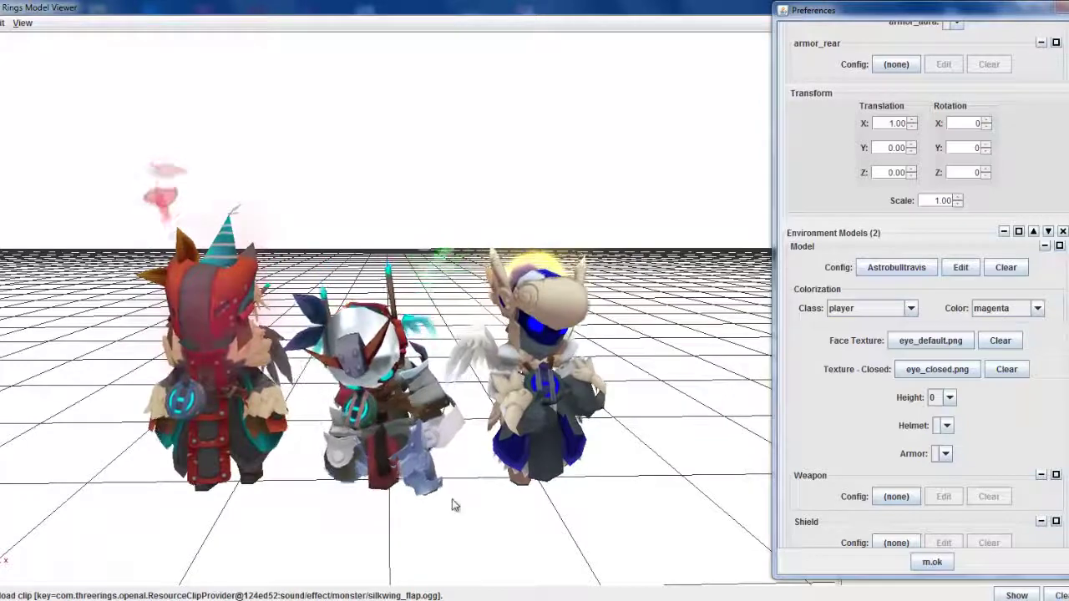
{"action": "left_click_drag", "start_coordinate": [452, 499], "coordinate": [445, 497]}
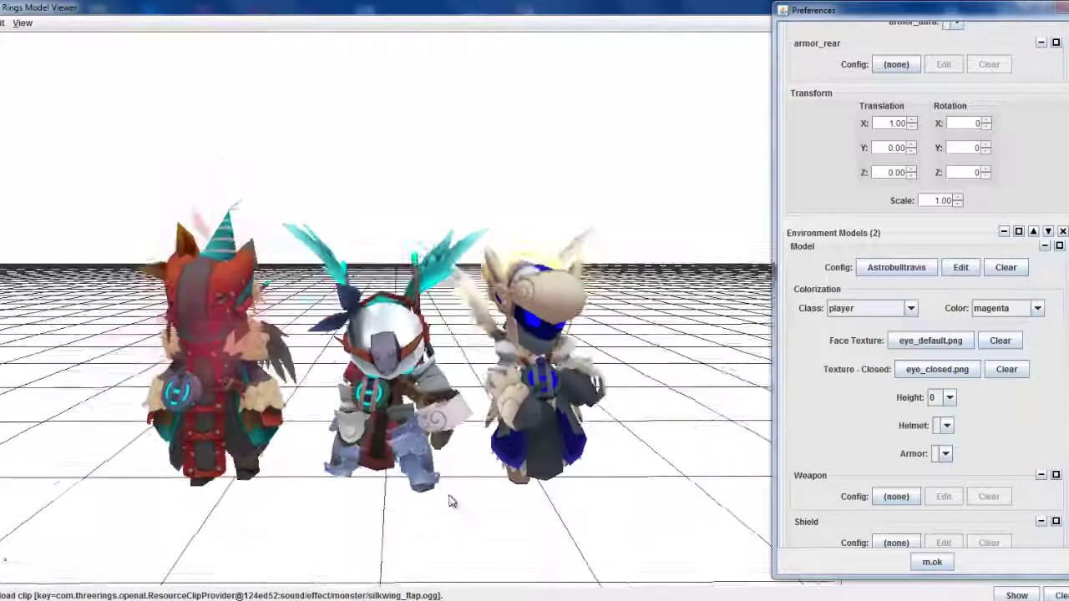